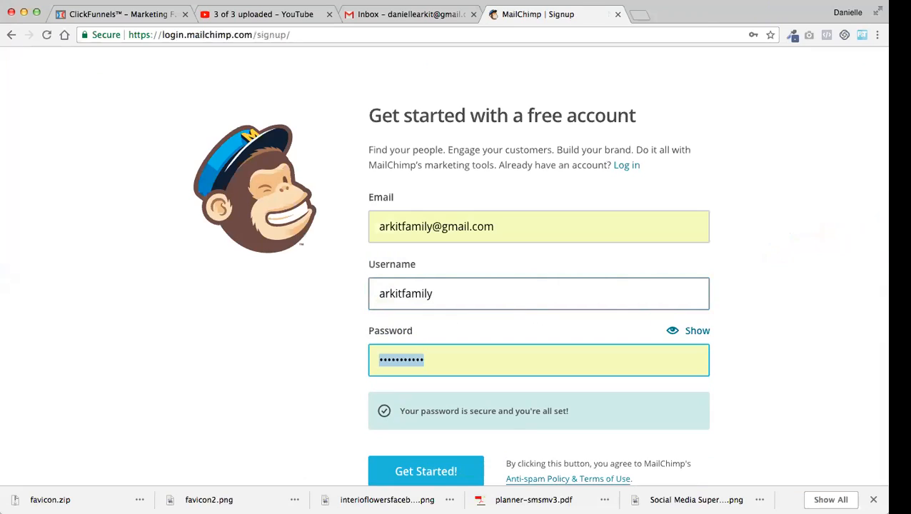
Replace the prefilled password in the sign-up form with a new account password
type("***********")
key("BackSpace")
key("BackSpace")
key("BackSpace")
key("BackSpace")
key("BackSpace")
key("BackSpace")
key("BackSpace")
key("BackSpace")
key("BackSpace")
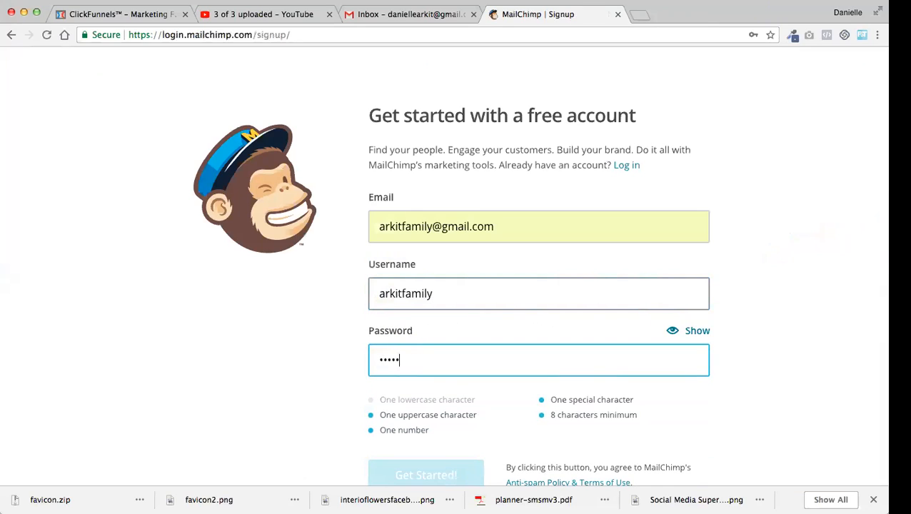
type("************")
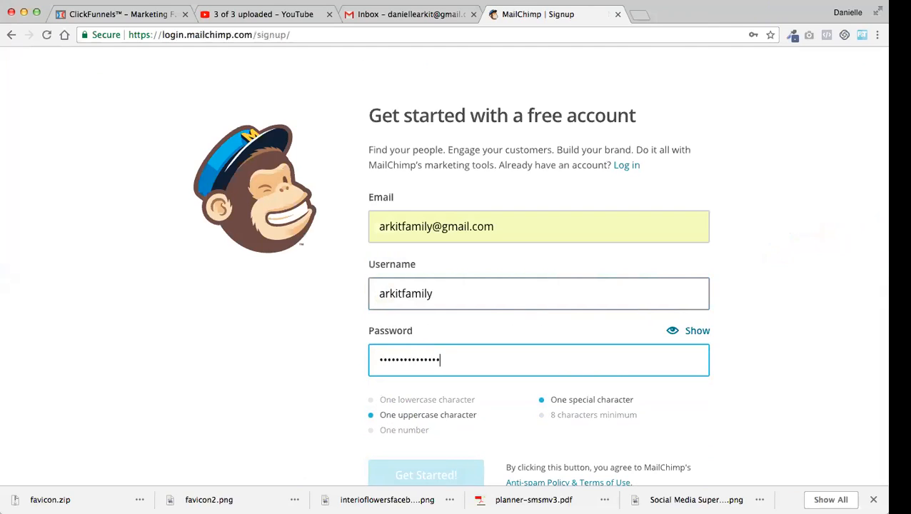
left_click(770, 306)
scroll(770, 306, "down", 3)
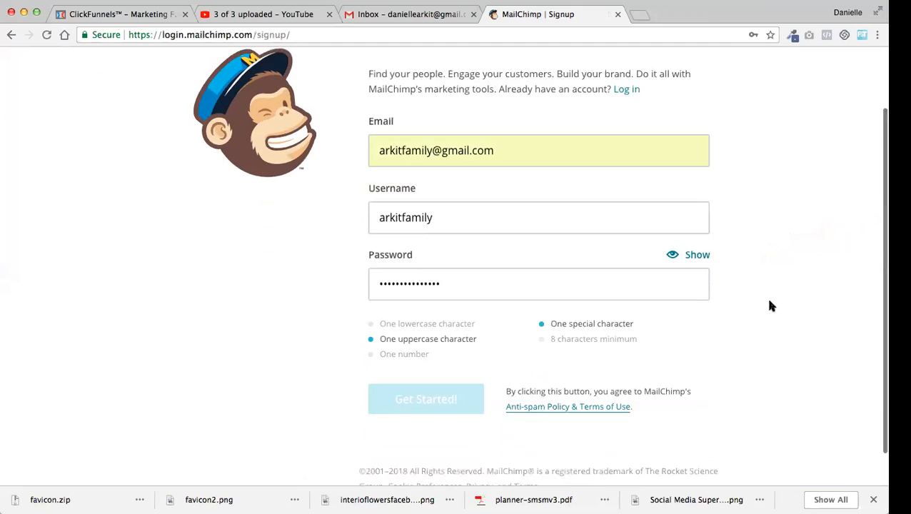
Amend the account password to satisfy all the password requirements and submit the sign-up form
left_click(431, 246)
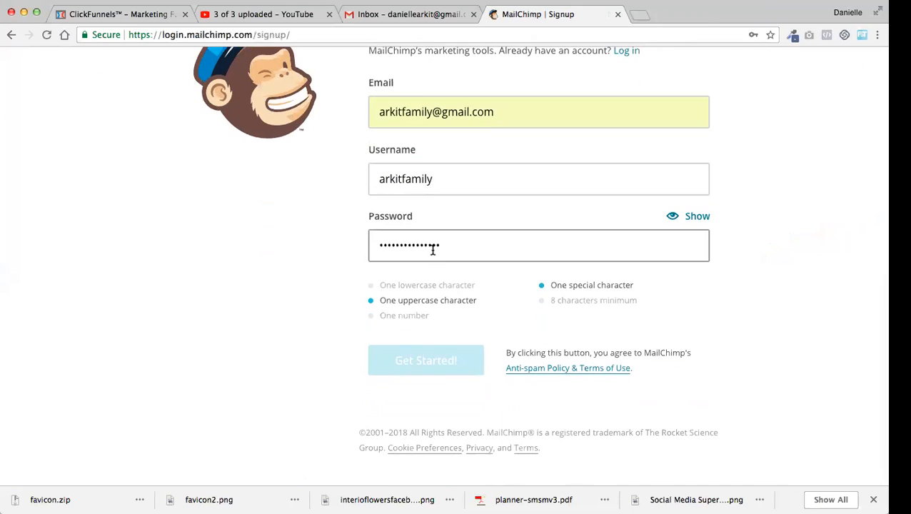
type("*")
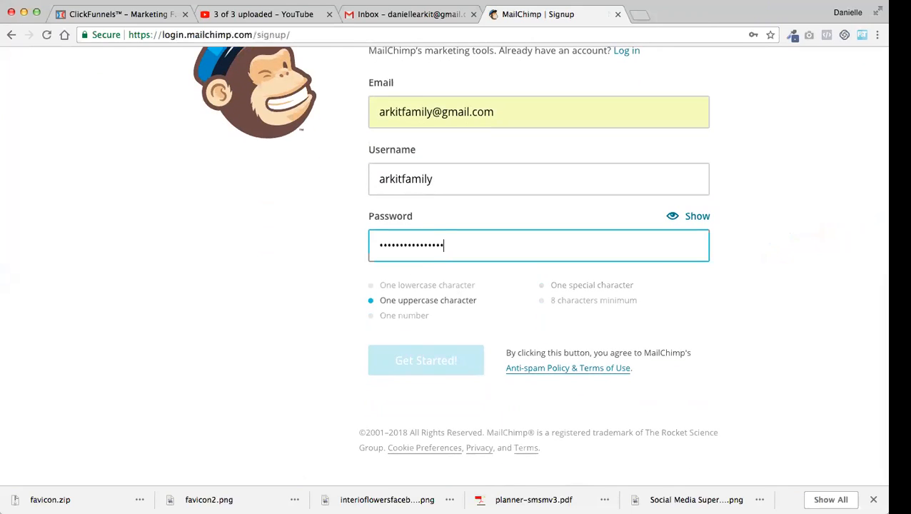
left_click_drag(383, 247, 376, 246)
type("*")
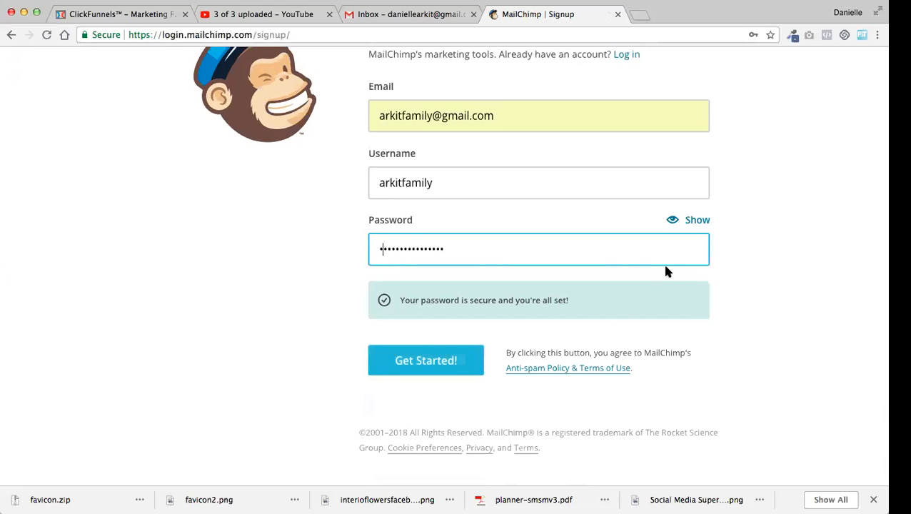
left_click(760, 306)
left_click(429, 359)
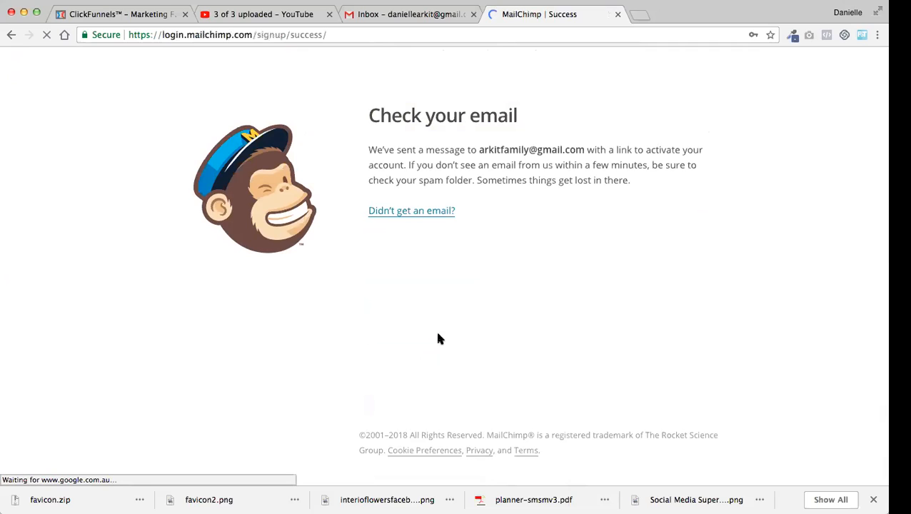
Switch to Gmail, change to the inbox of the sign-up address, and open the "Activate Your MailChimp Account" message from Updates
left_click(394, 20)
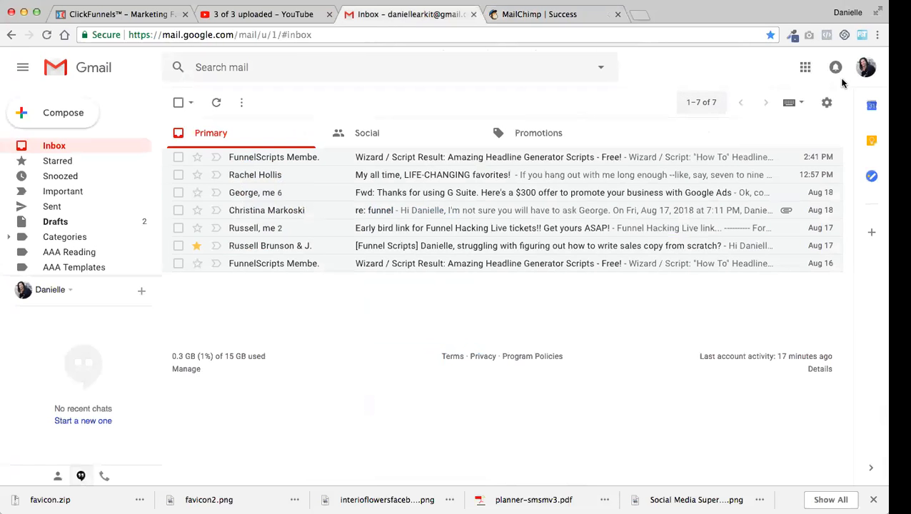
left_click(864, 68)
left_click(760, 190)
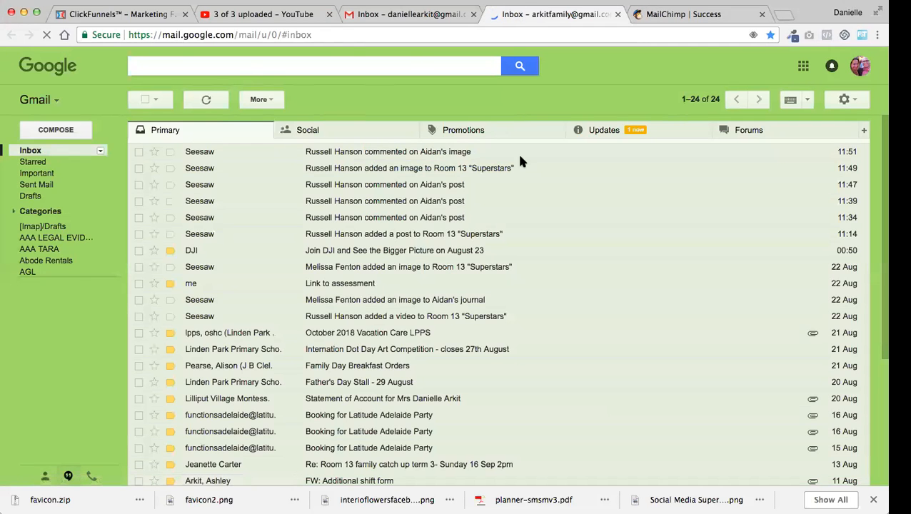
left_click(584, 130)
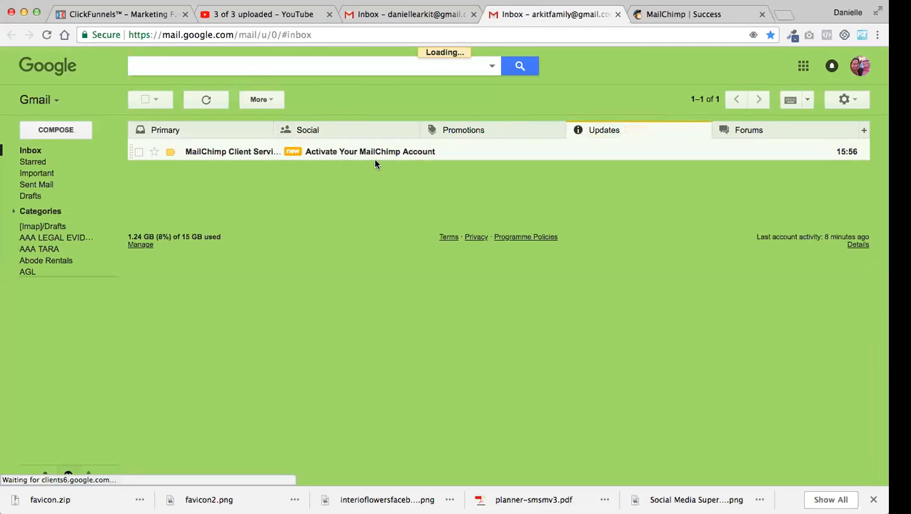
left_click(398, 152)
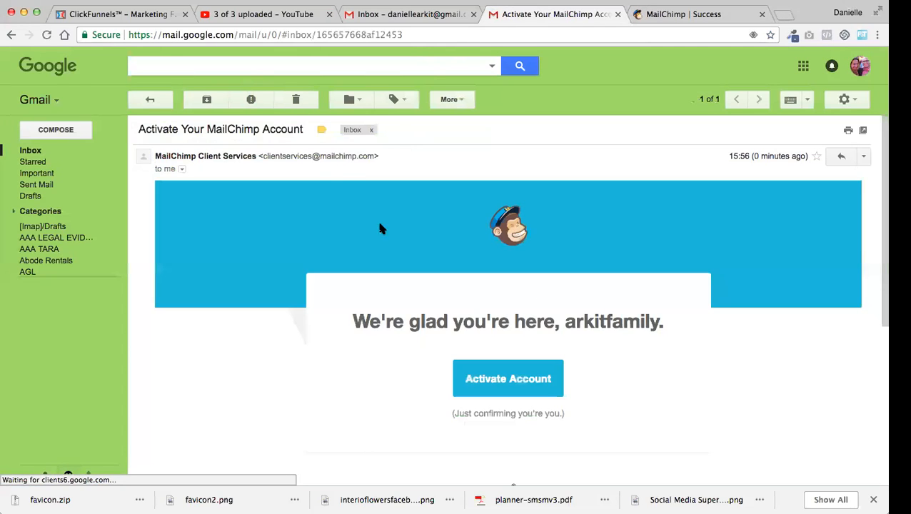
Try to activate the account from the email with the human check, and close the confirmation page
left_click(532, 382)
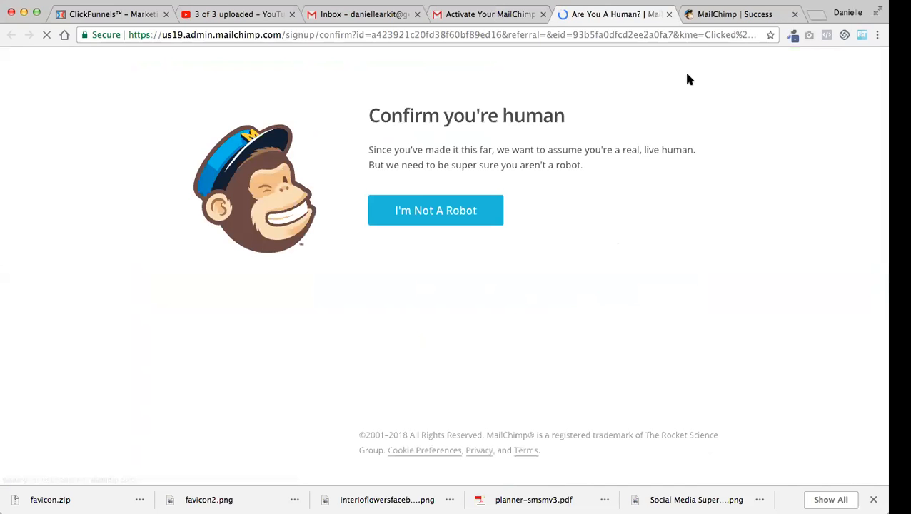
left_click(437, 212)
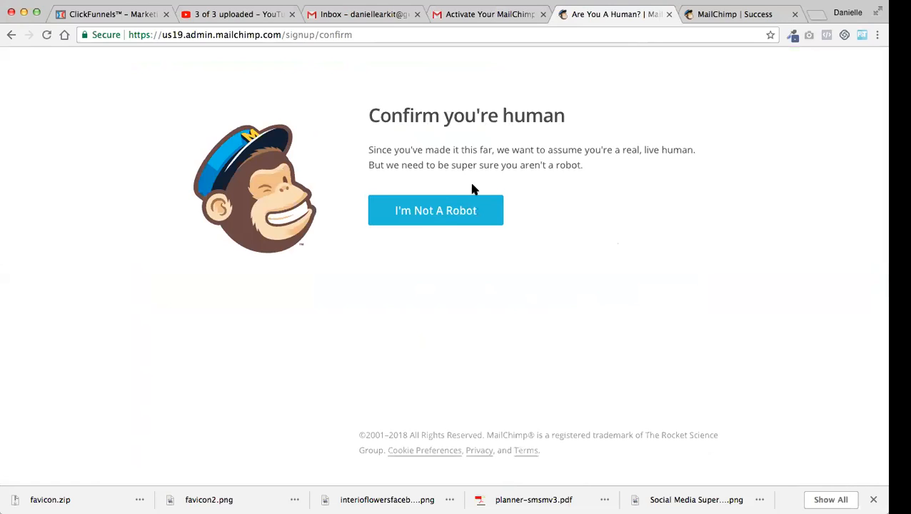
left_click(669, 15)
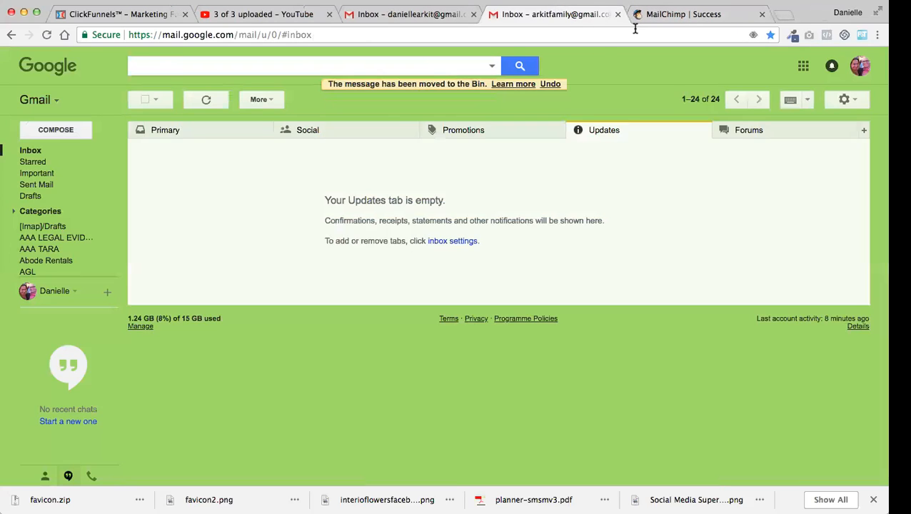
Return to MailChimp, go from the sign-up page to the login, and log out of the other account that is signed in
left_click(657, 15)
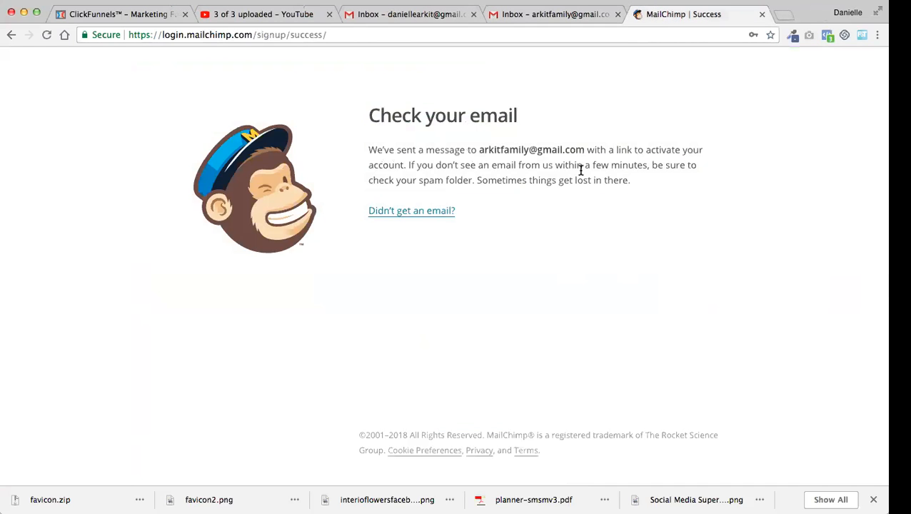
left_click(10, 34)
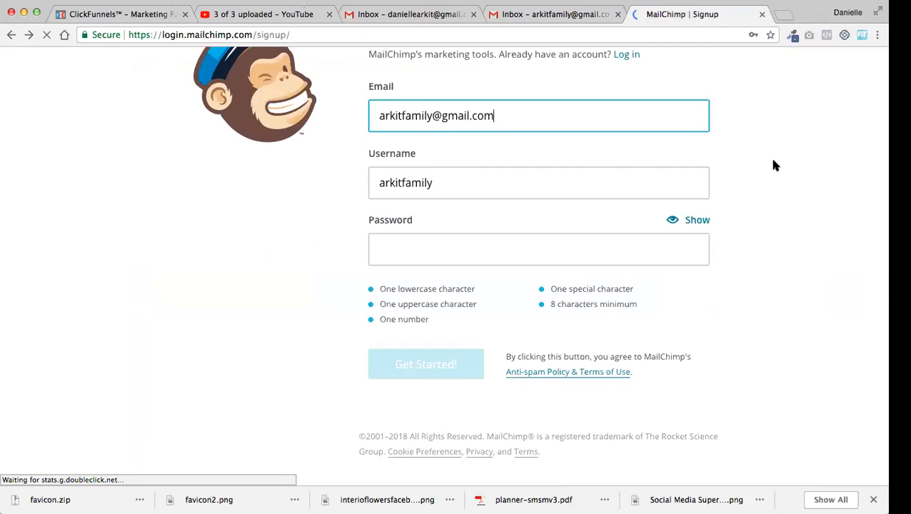
scroll(775, 165, "up", 3)
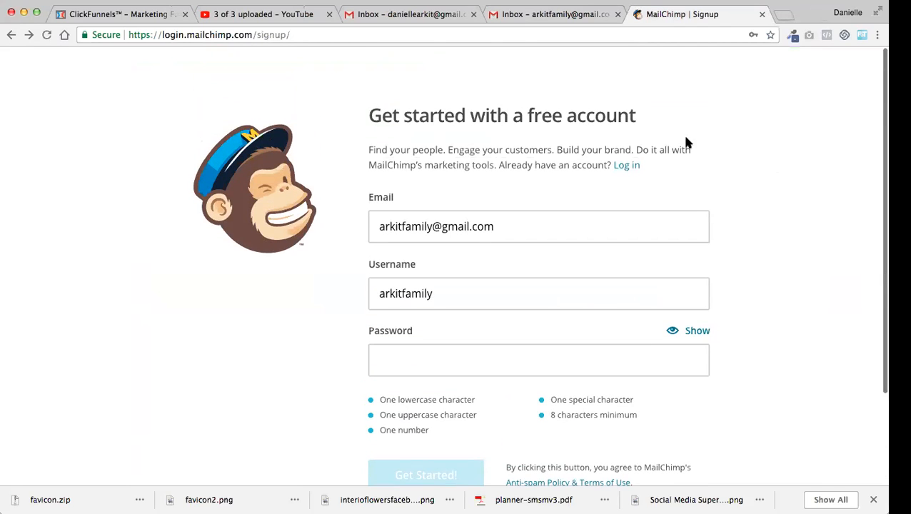
left_click(627, 167)
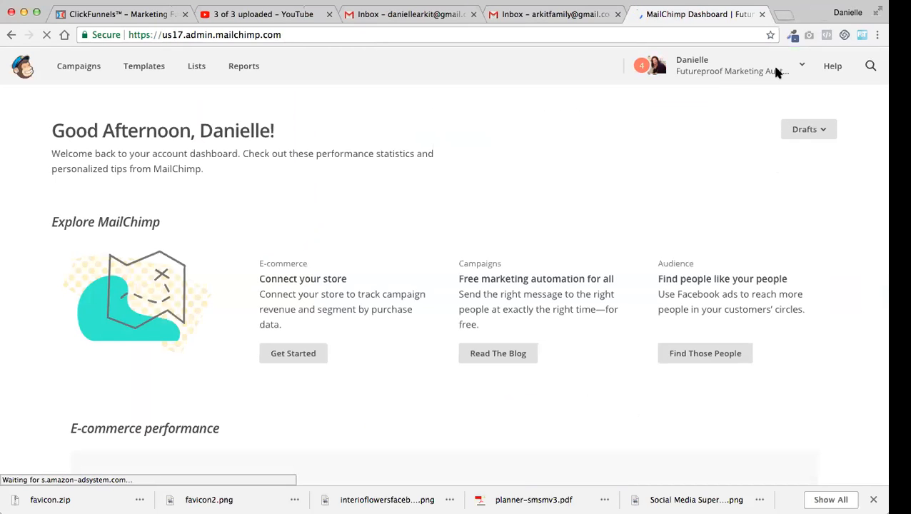
left_click(775, 73)
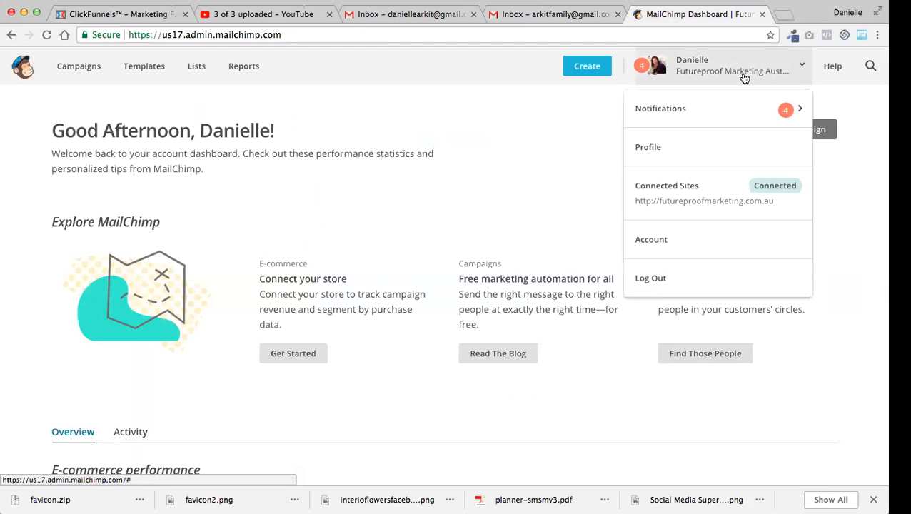
left_click(647, 280)
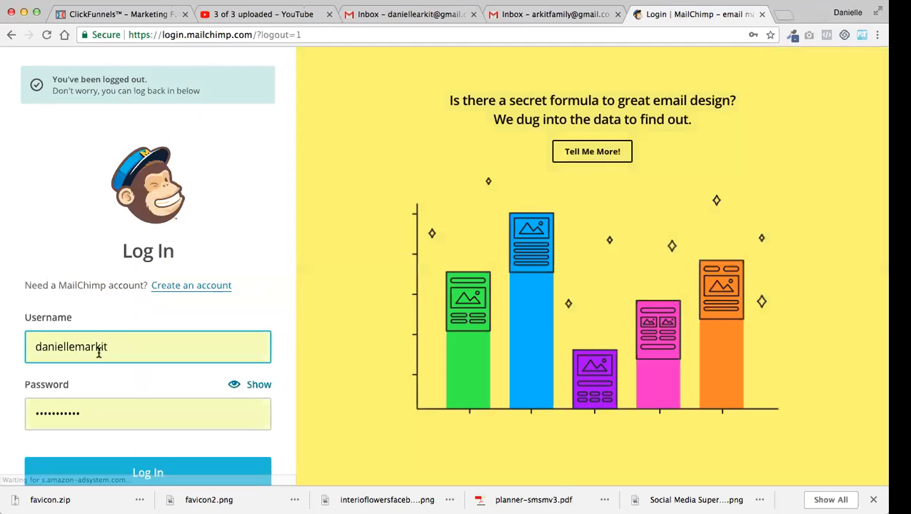
Replace the prefilled username in the login form with the newly registered account's username
left_click_drag(116, 348, 33, 346)
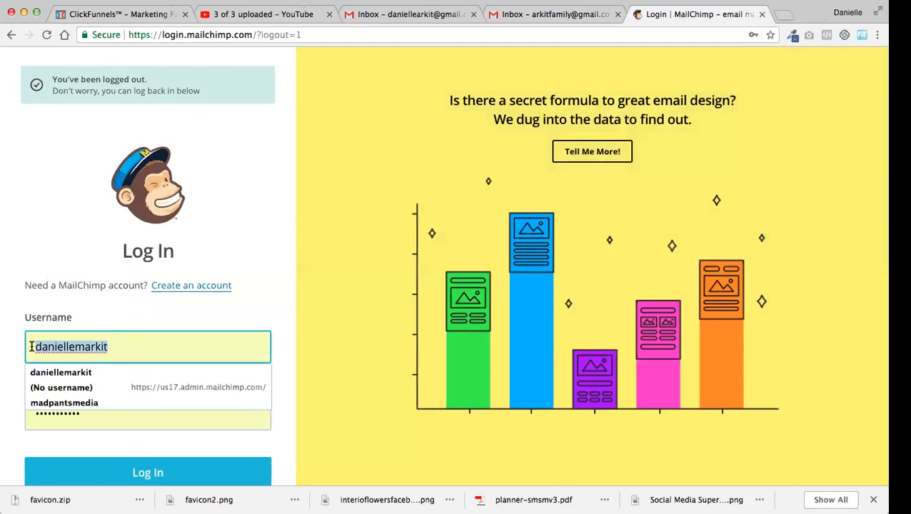
type("arkit")
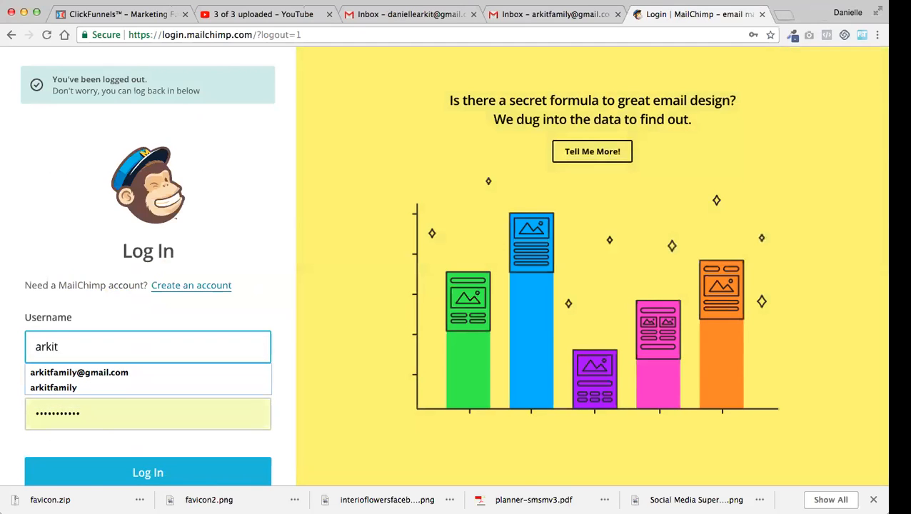
left_click(77, 387)
Replace the prefilled login password with the new account's password and log in
left_click(72, 425)
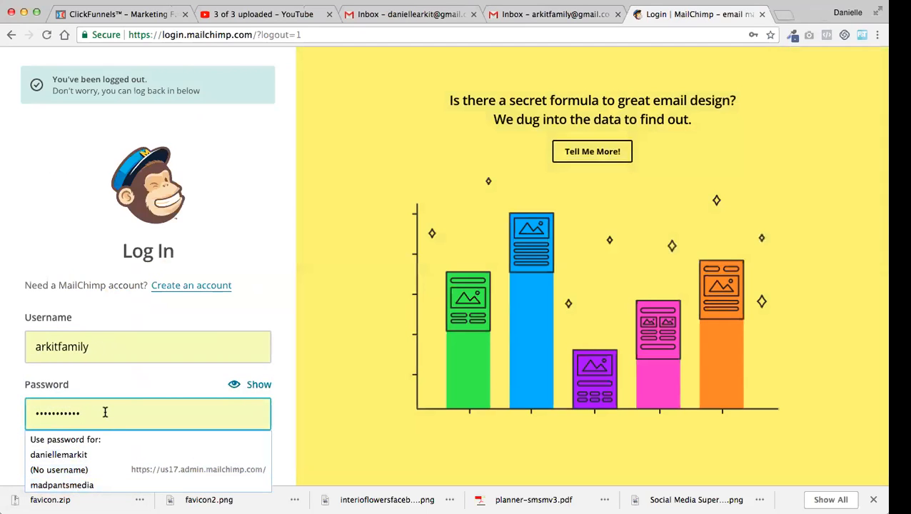
left_click_drag(105, 412, 10, 405)
type("•")
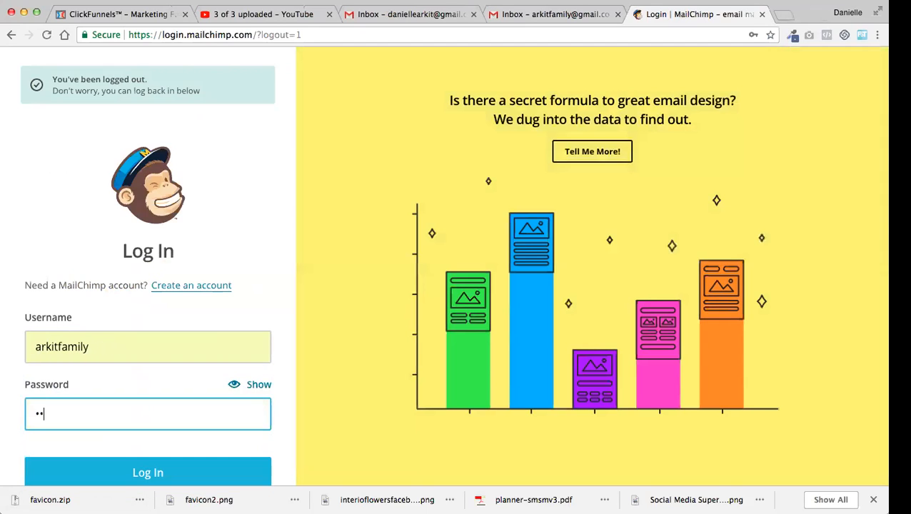
type("•••••••••")
key("BackSpace")
key("BackSpace")
key("BackSpace")
key("BackSpace")
key("BackSpace")
key("BackSpace")
key("BackSpace")
type("••••••••")
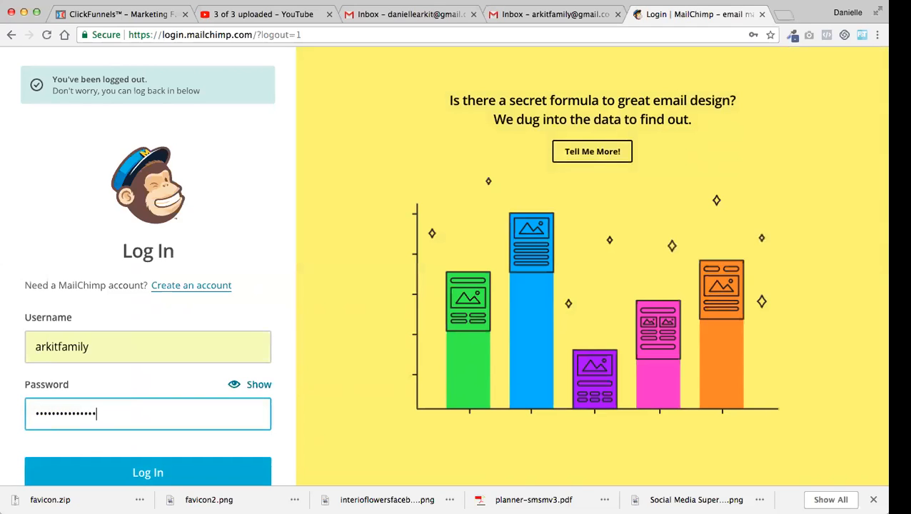
left_click(142, 480)
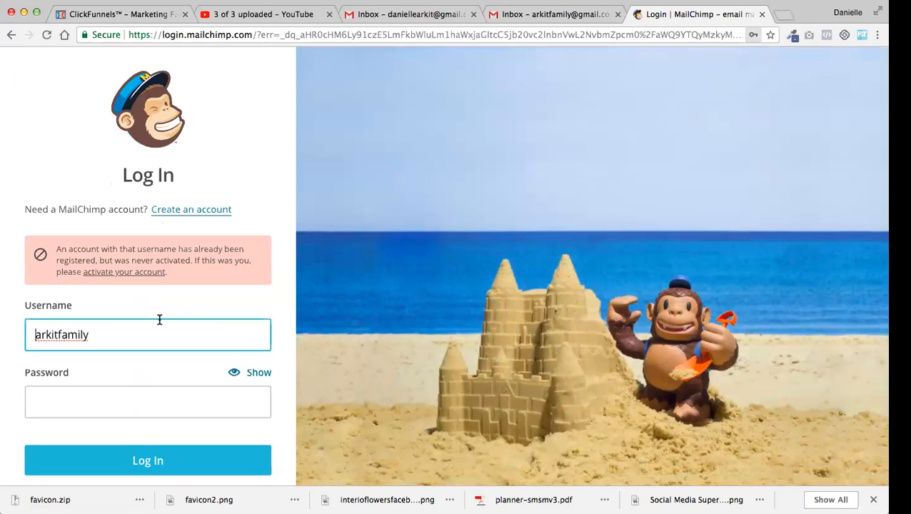
Activate the registered account from the login page and confirm being human
left_click(149, 272)
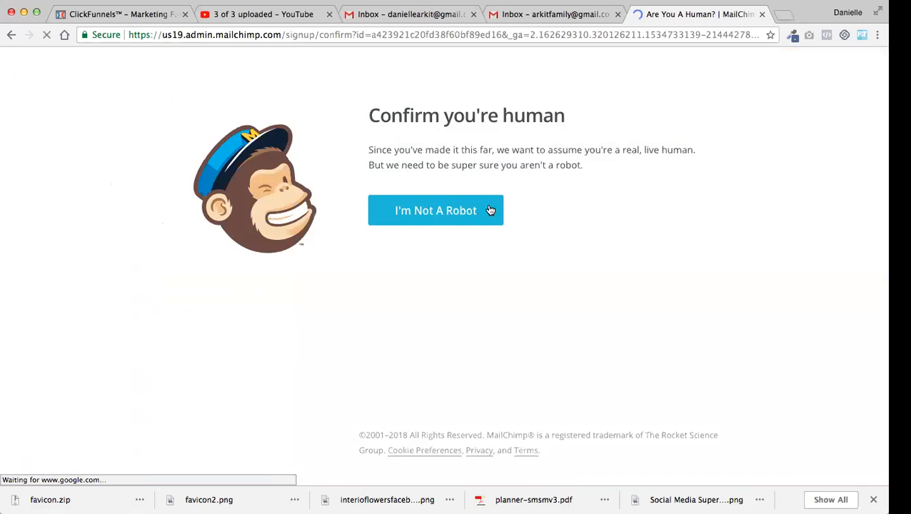
left_click(490, 210)
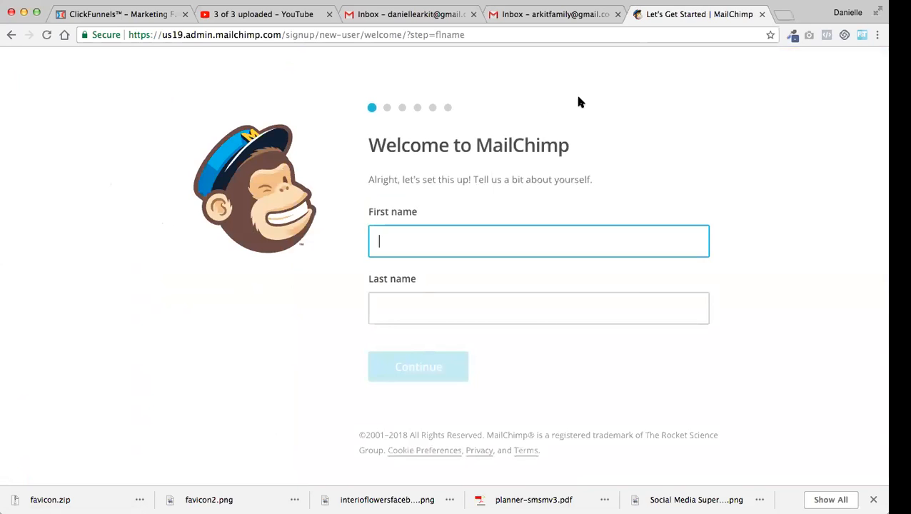
Enter the account holder's first and last name and continue to the business details
key("Tab")
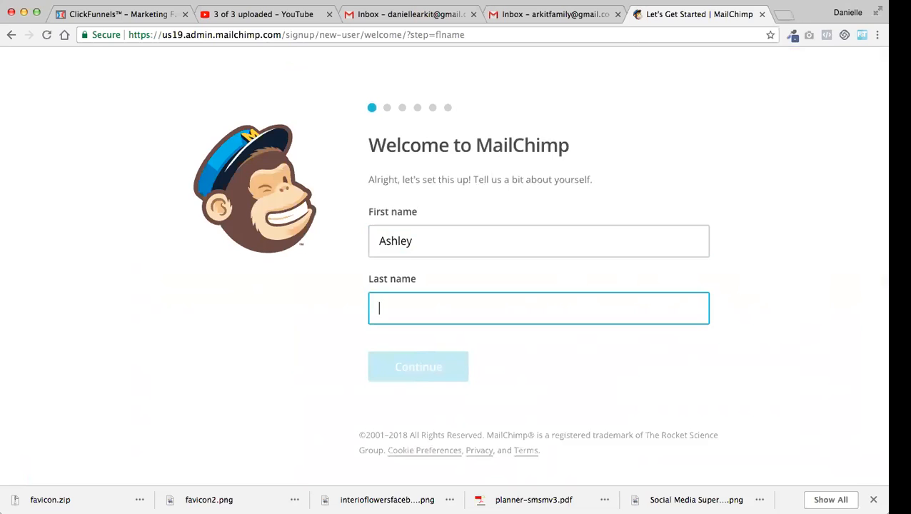
left_click(449, 366)
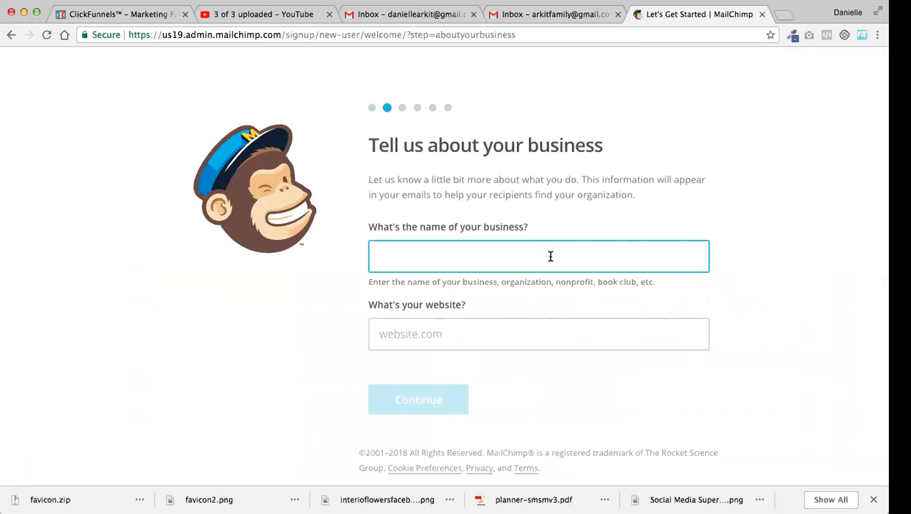
Enter "Futureproof Videos" as the business name
type("Futureproof Videos")
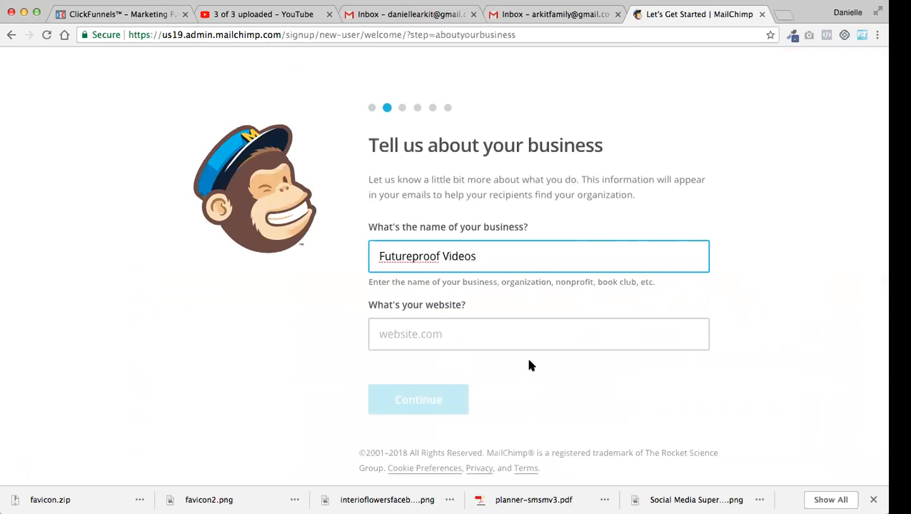
left_click(522, 337)
type("www.")
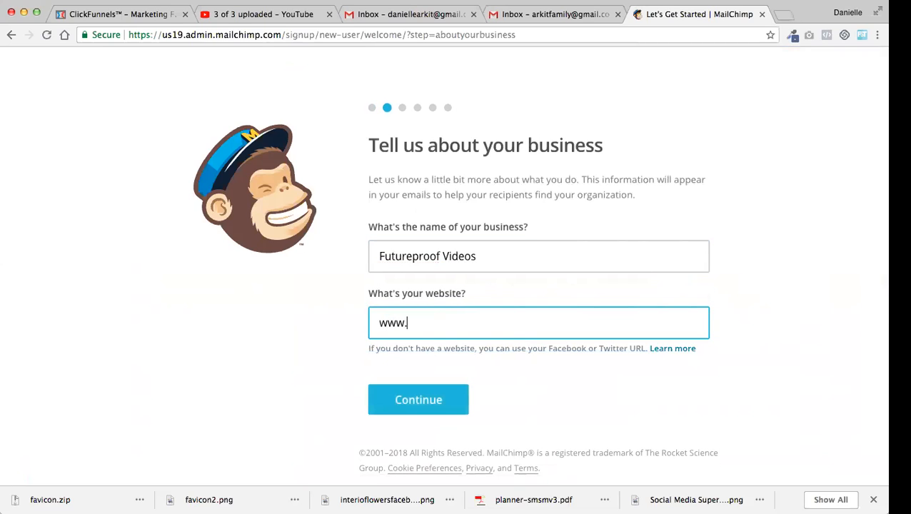
key("BackSpace")
key("BackSpace")
key("BackSpace")
key("BackSpace")
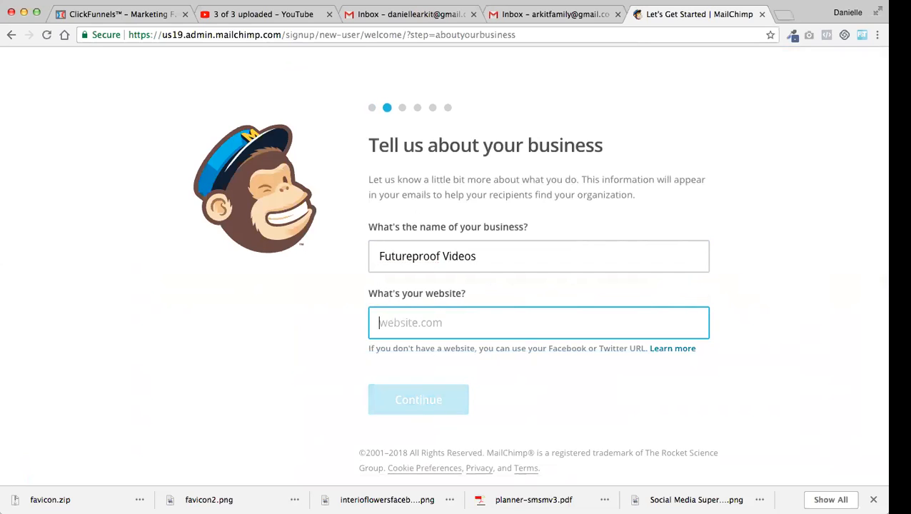
type("www.f")
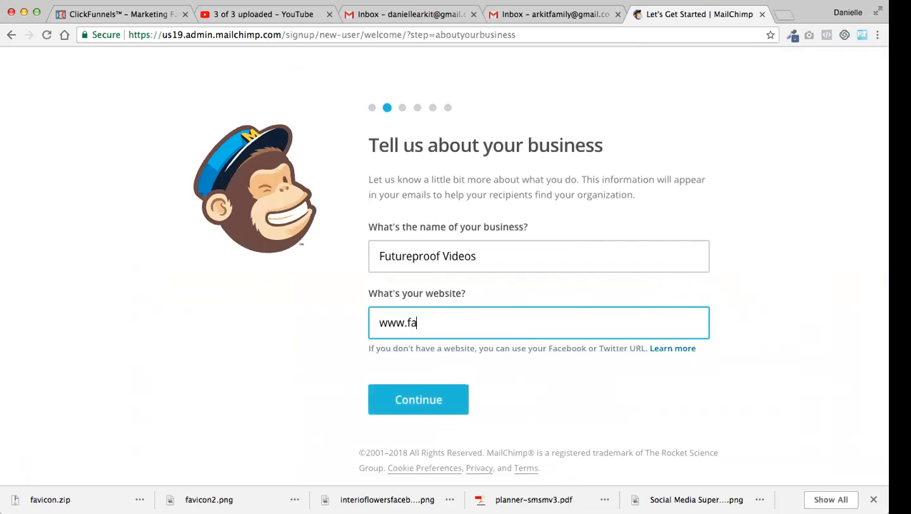
type("uturepro")
key("BackSpace")
type("roofm")
key("BackSpace")
type("videos.com.au")
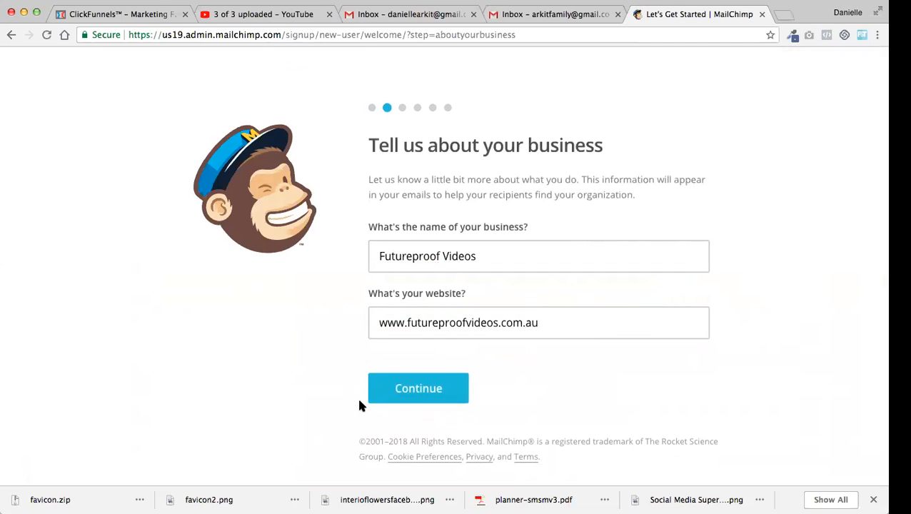
Continue from the business details to the address page and enter a street address in address line 1
left_click(397, 399)
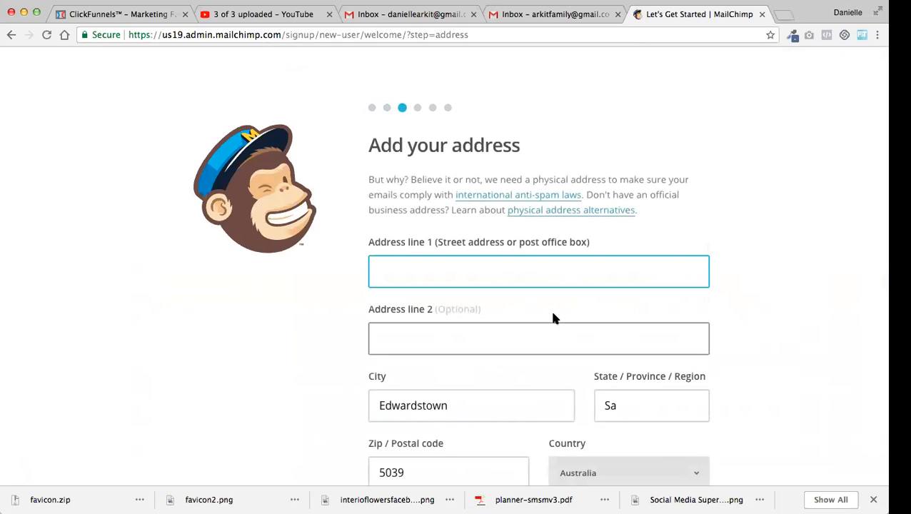
type("13")
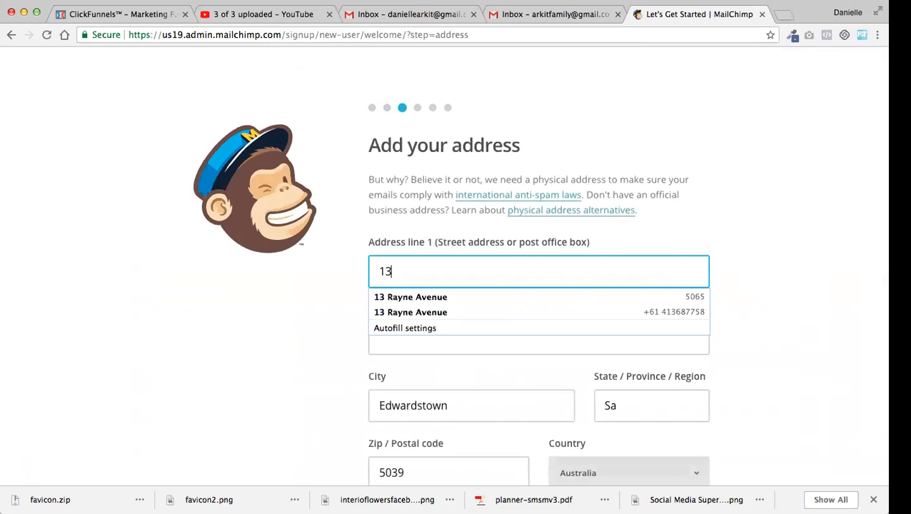
key("BackSpace")
key("BackSpace")
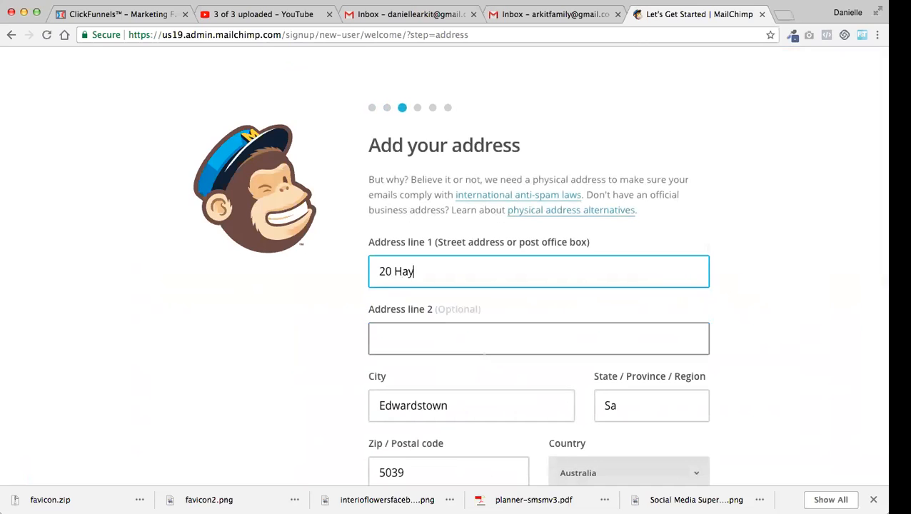
key("Tab")
key("Tab")
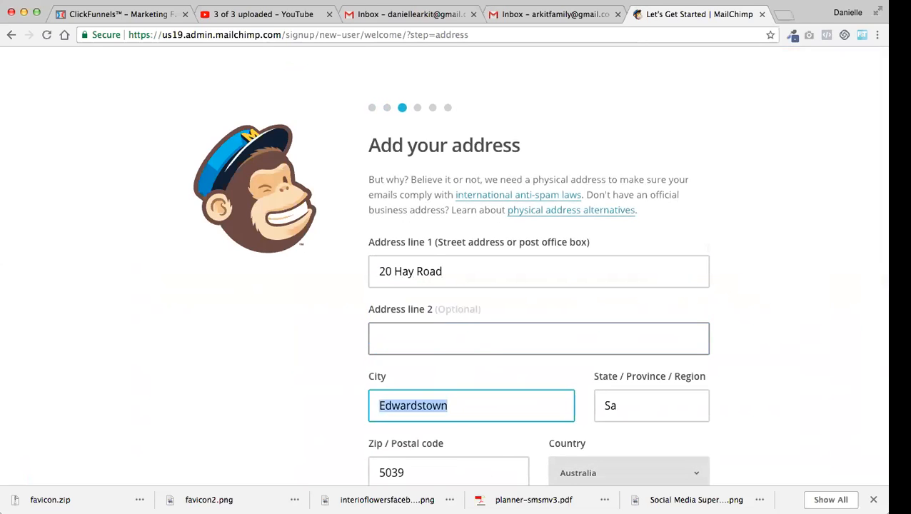
Fill in the business city, state, postal code and country from the saved address suggestion
key("super+Tab")
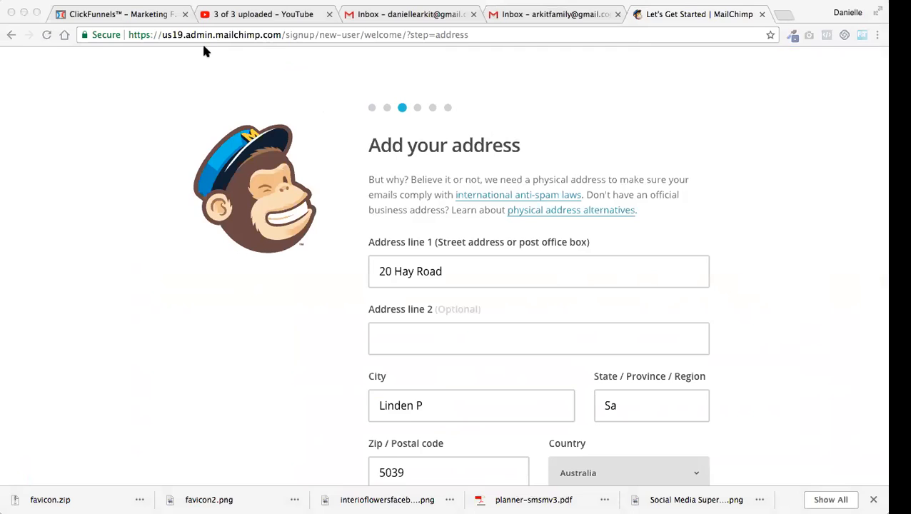
key("super+Tab")
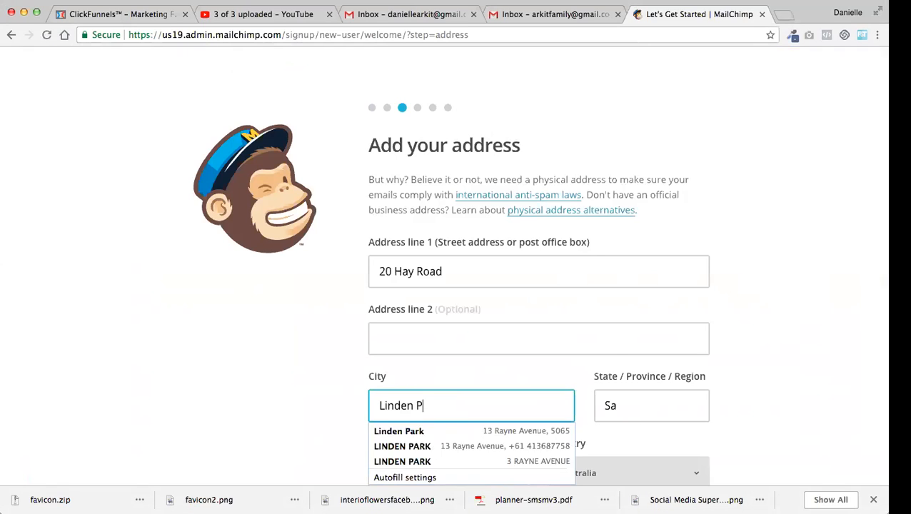
key("Down")
key("Down")
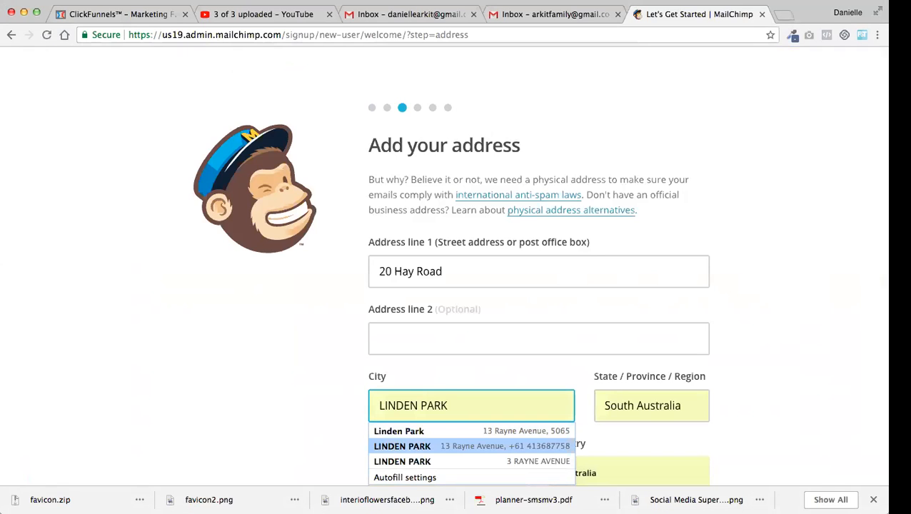
left_click(474, 432)
left_click(818, 387)
scroll(817, 393, "down", 4)
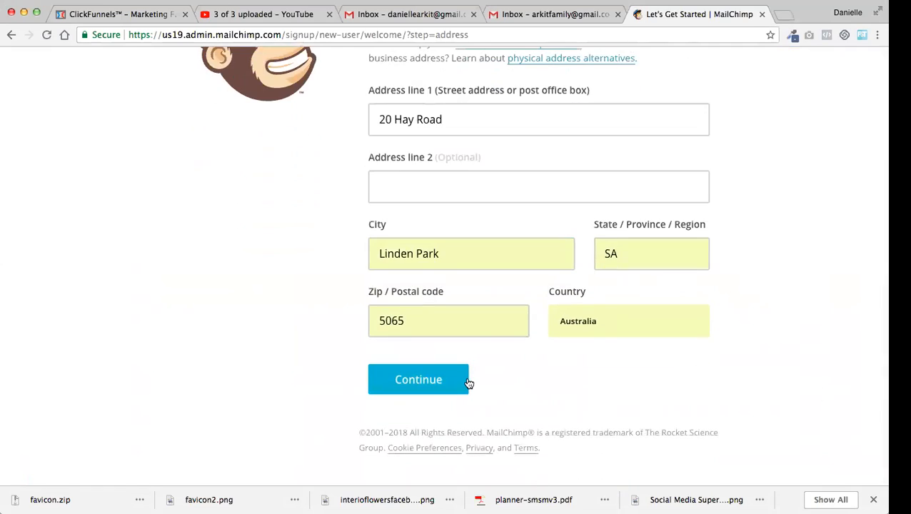
Replace the street address in line 1 with the saved suggestion and submit the address
left_click_drag(447, 119, 336, 114)
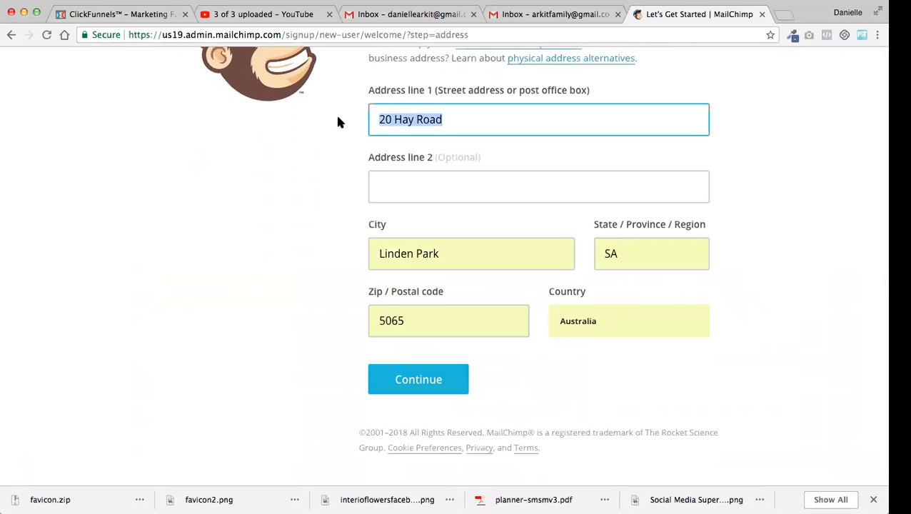
type("13")
left_click(365, 139)
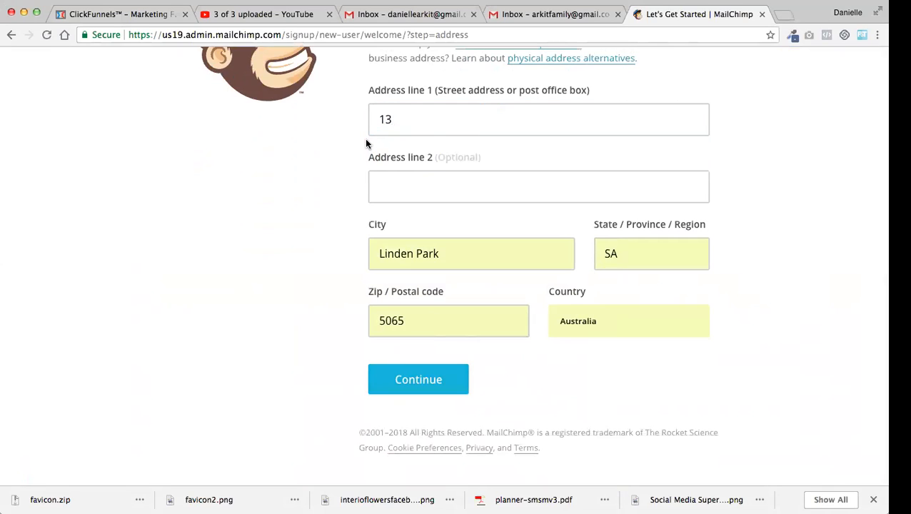
left_click(406, 122)
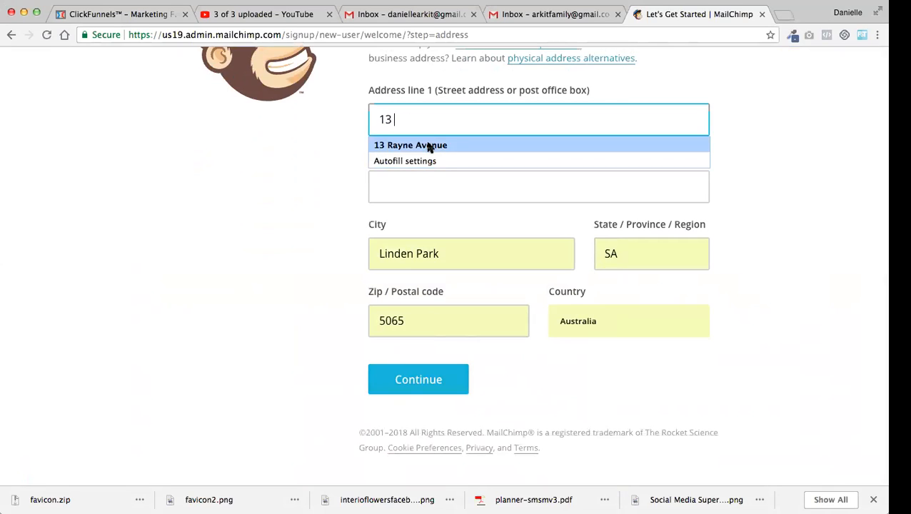
left_click(411, 145)
left_click(416, 383)
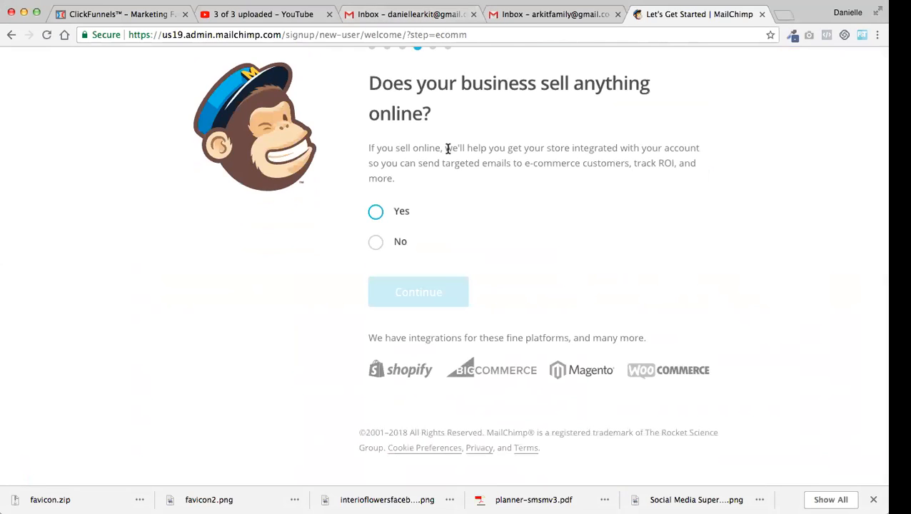
Answer Yes to selling online and No to having a list of email subscribers
left_click(376, 211)
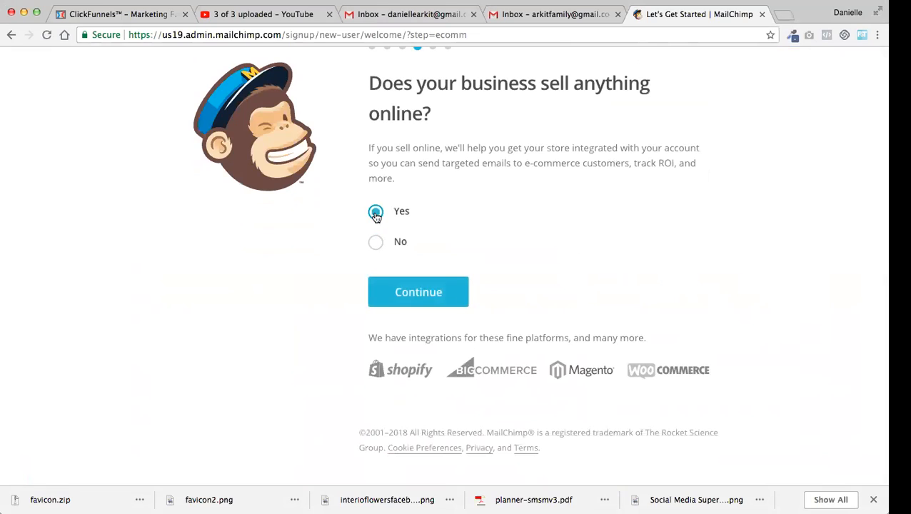
left_click(427, 295)
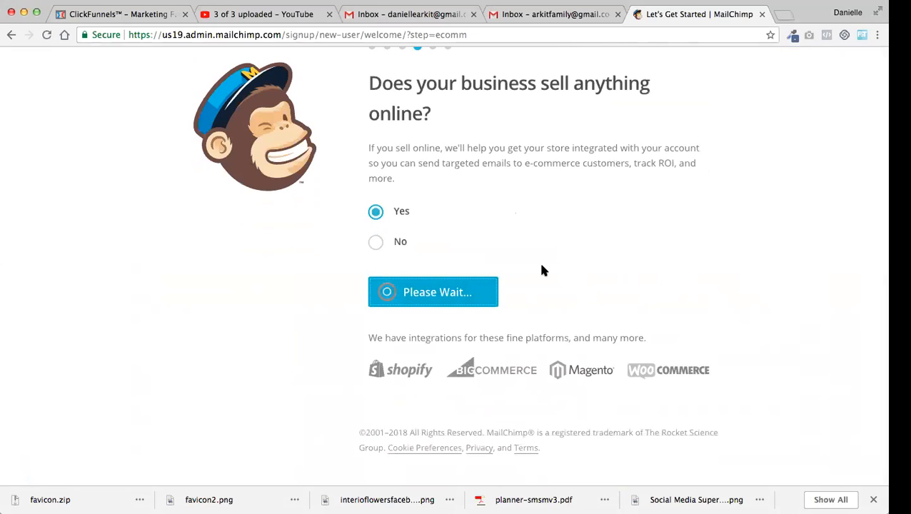
left_click(376, 256)
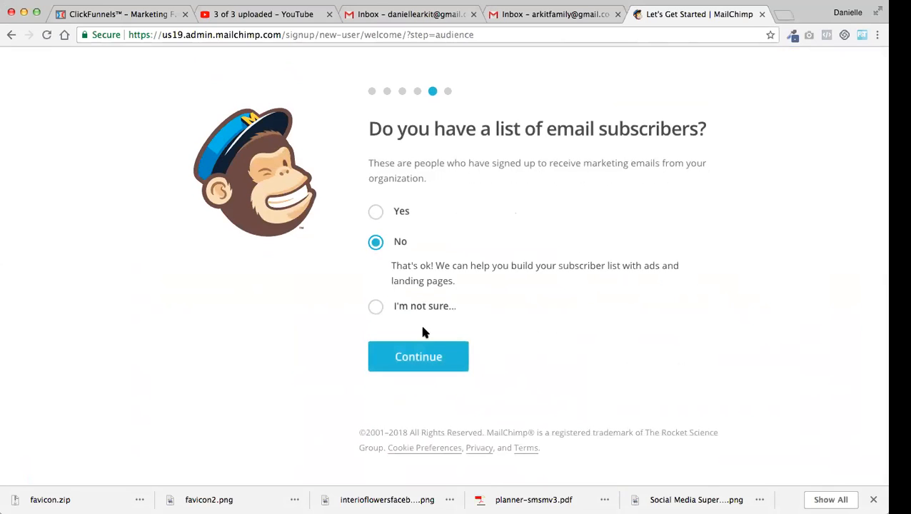
left_click(421, 356)
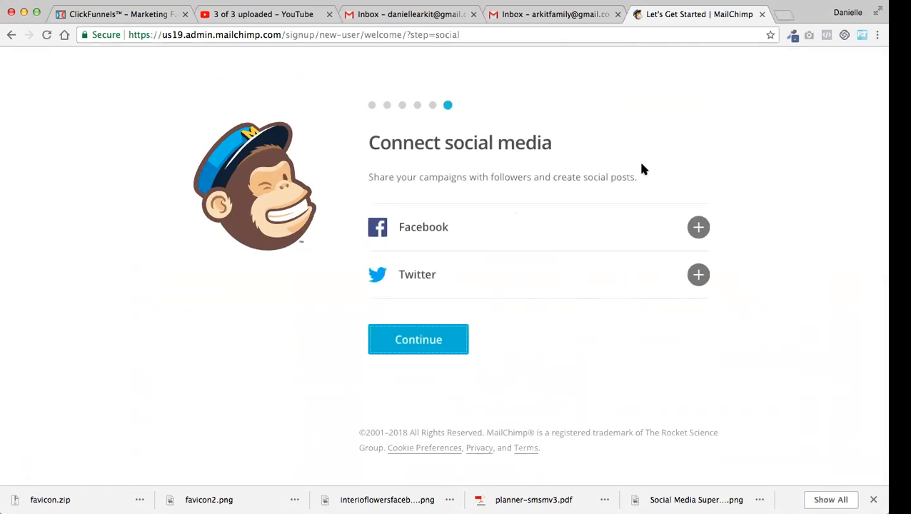
Skip connecting social media and finish the account setup without subscribing to the What's in Store newsletter
left_click(408, 344)
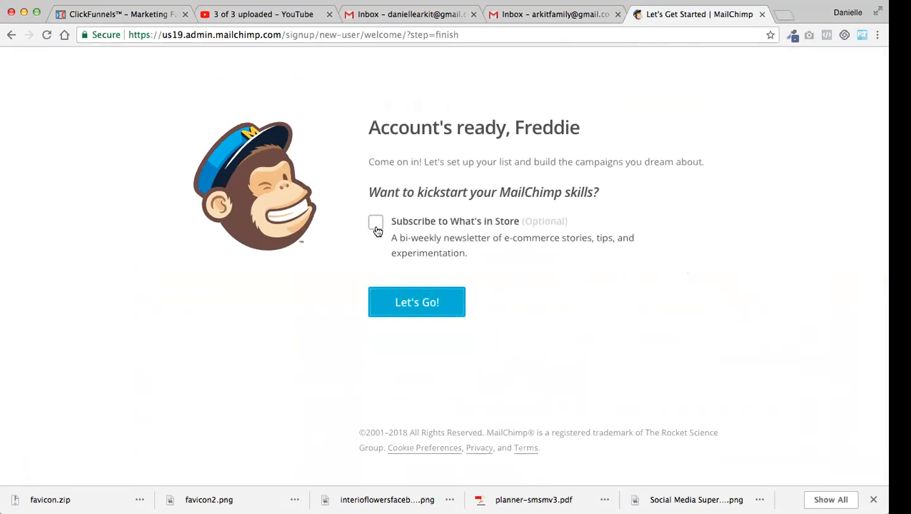
left_click(432, 309)
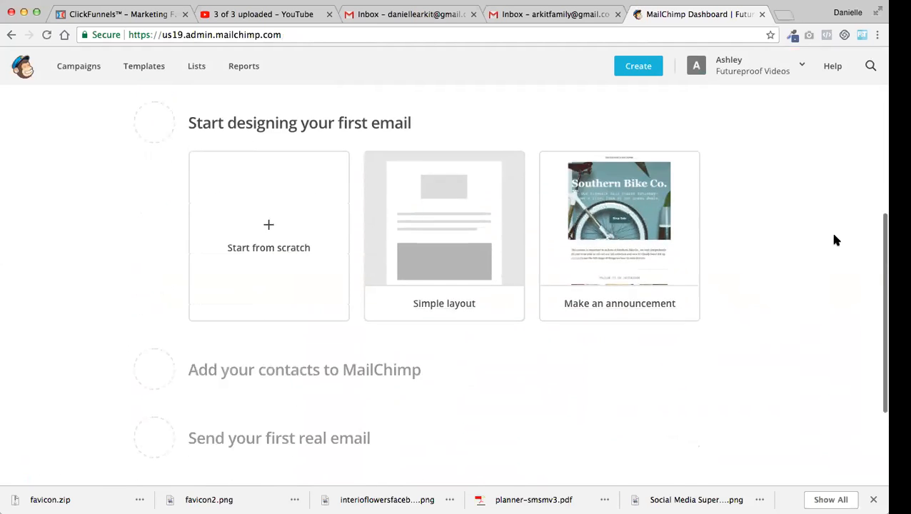
Start designing the first email from the Simple layout and skip the builder's guidance messages
left_click(485, 160)
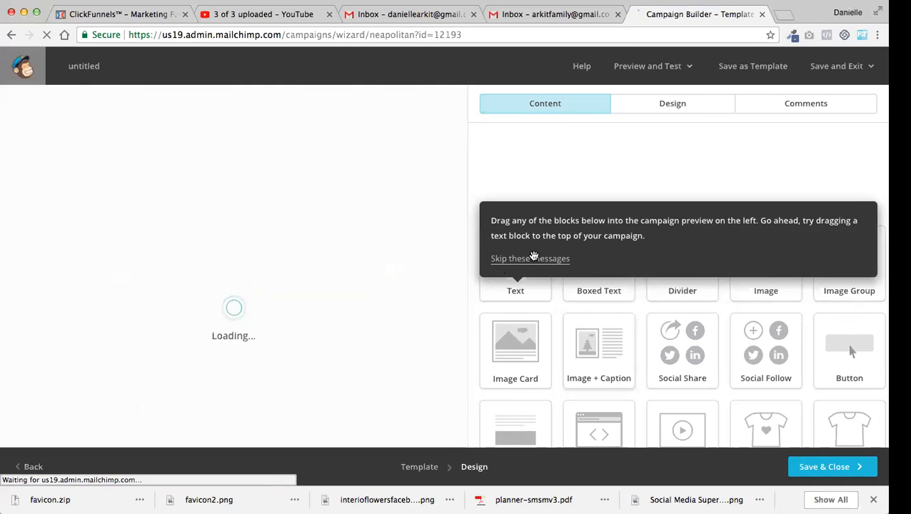
left_click(531, 259)
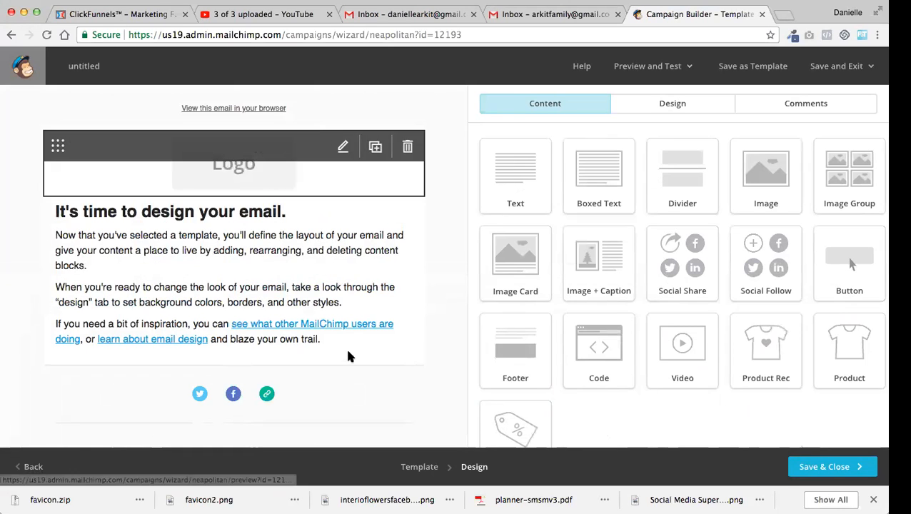
Save and close the draft email to finish it another time and decline the new audience view
left_click(821, 468)
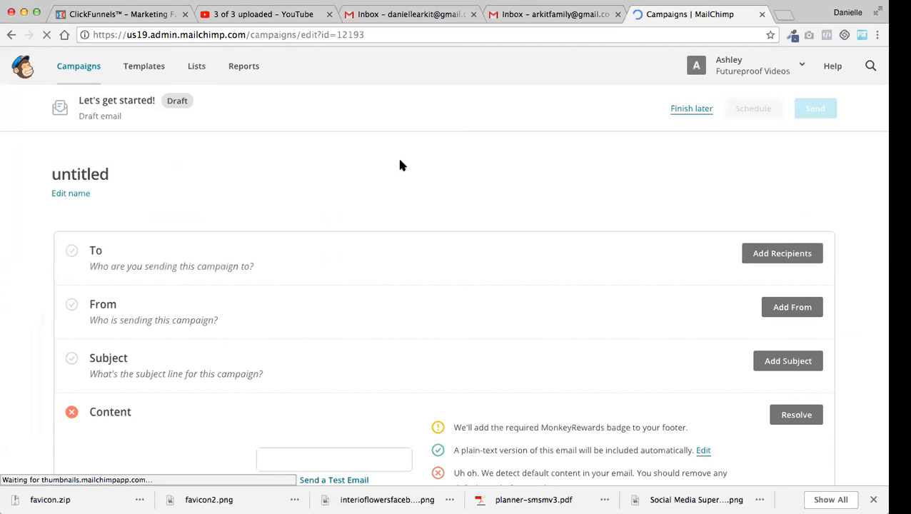
left_click(691, 109)
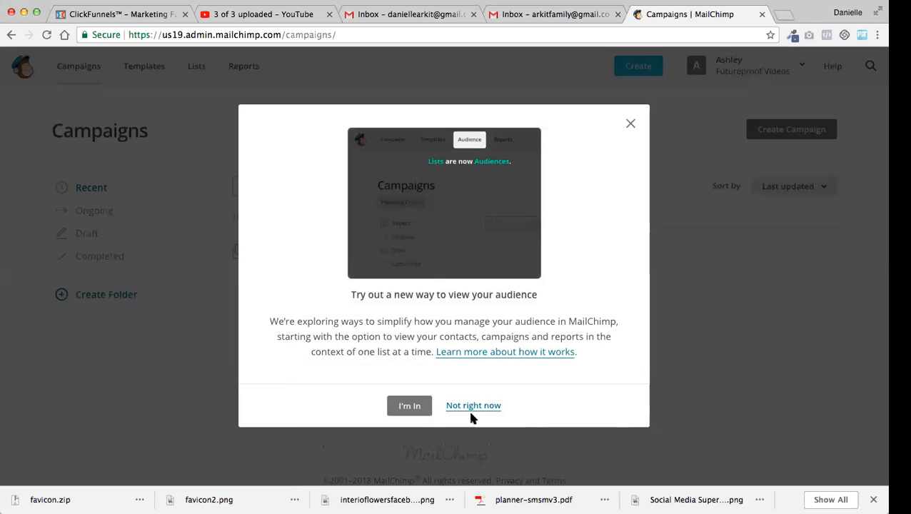
left_click(474, 406)
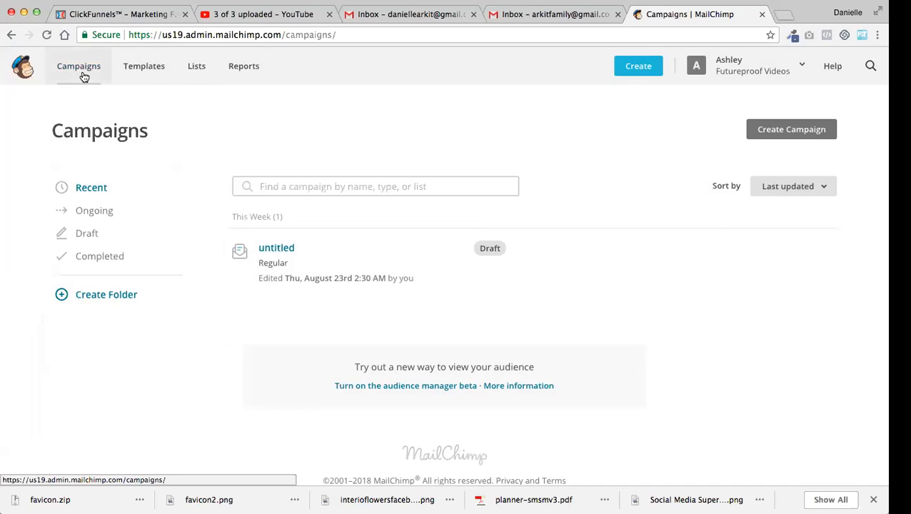
Look over the Templates and Lists pages and check the option for creating a new list
left_click(138, 79)
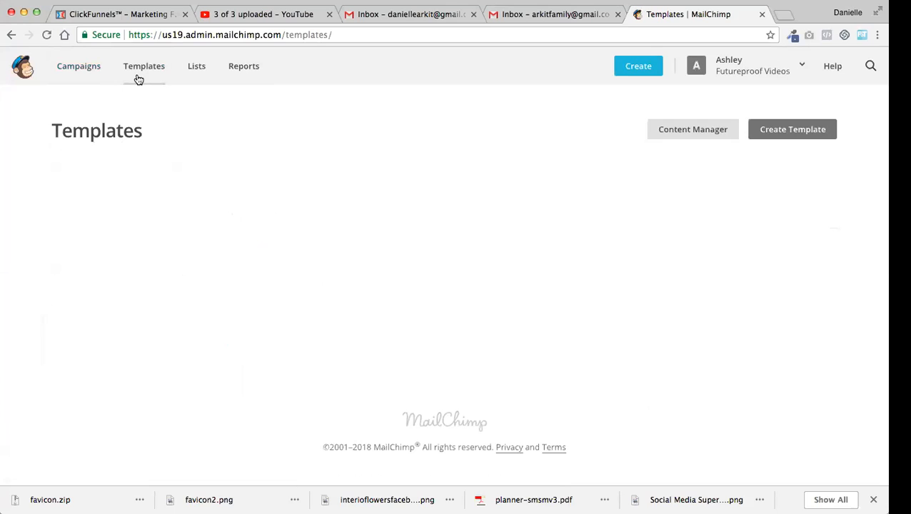
left_click(197, 72)
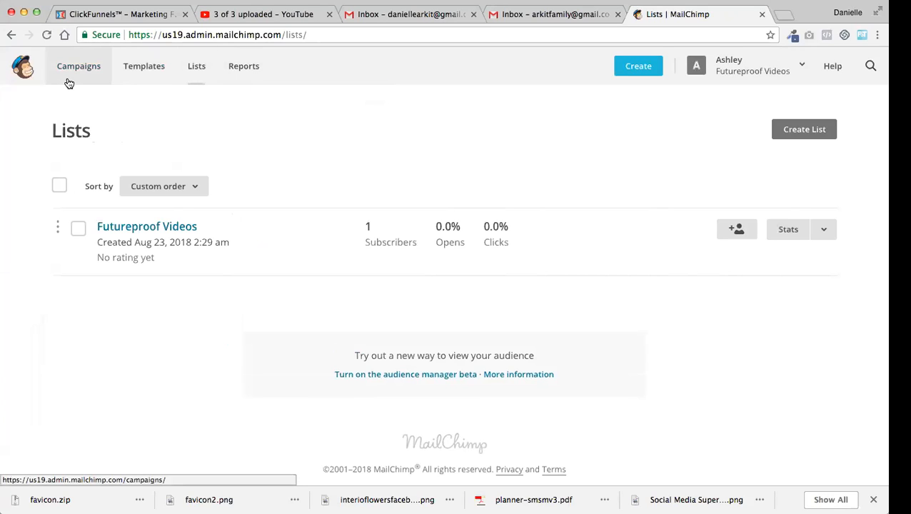
left_click(200, 69)
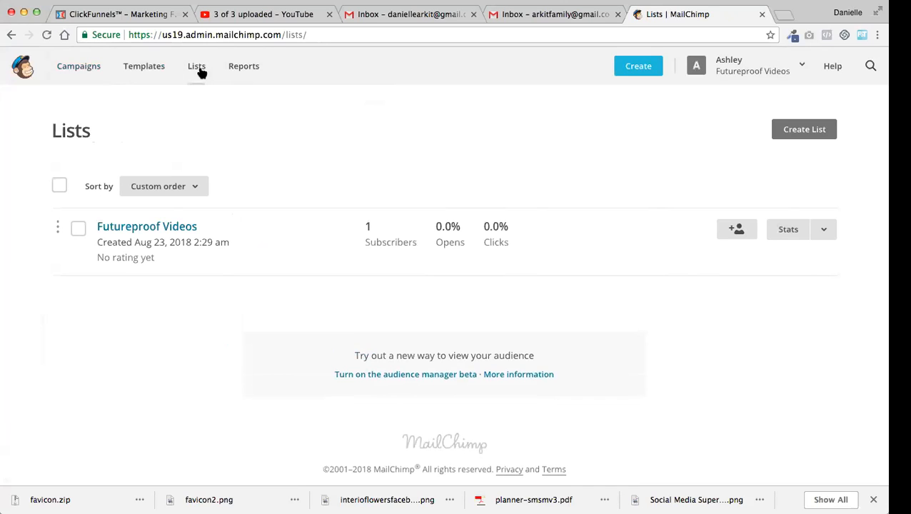
left_click(792, 135)
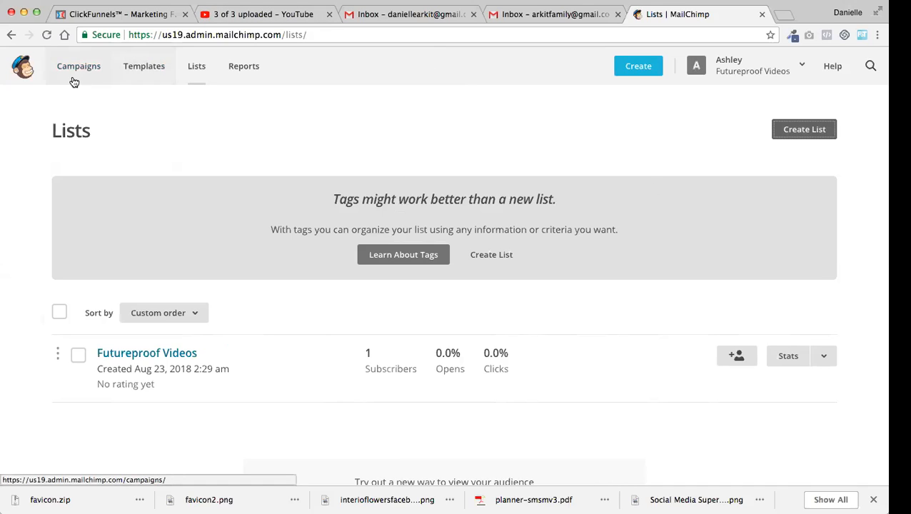
Open template creation and browse the available layouts and ready-made themes
left_click(150, 70)
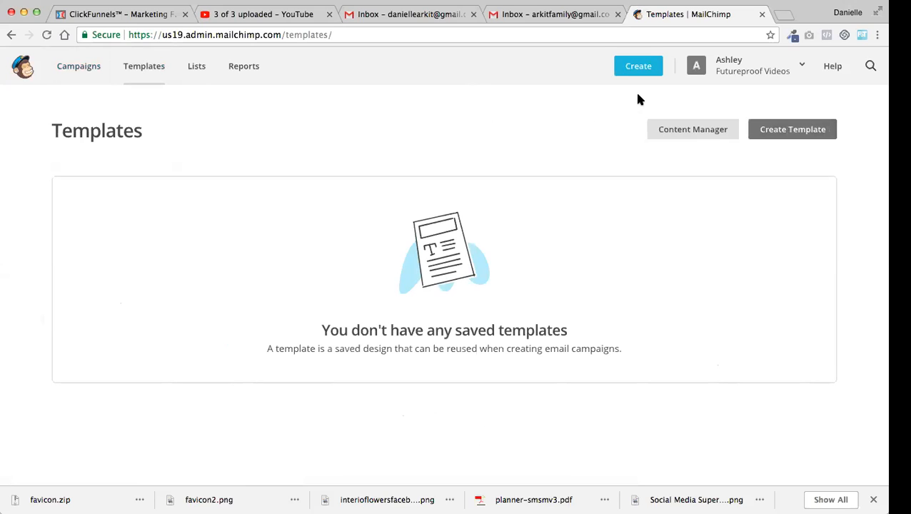
left_click(822, 136)
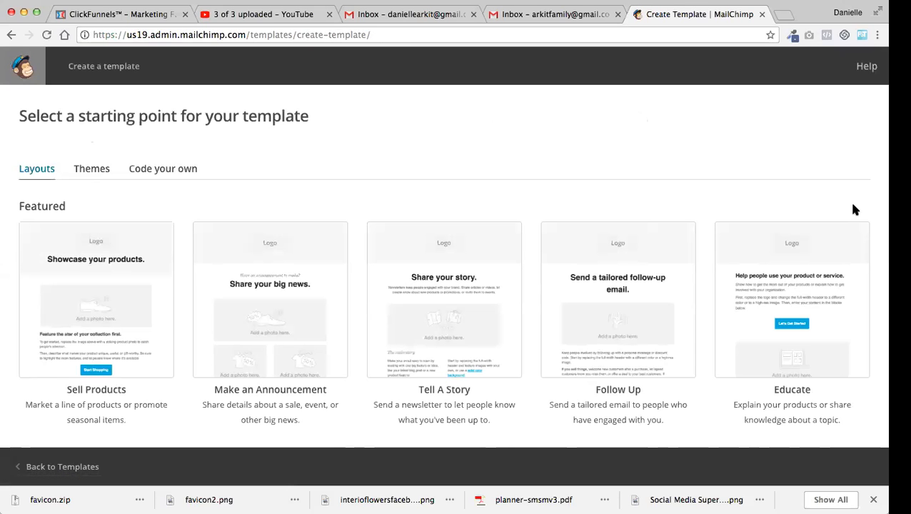
scroll(854, 208, "down", 5)
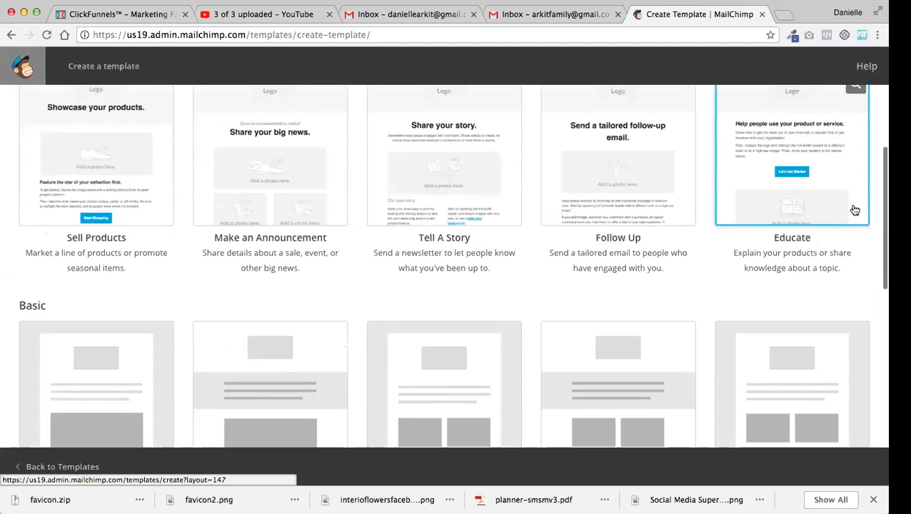
scroll(854, 209, "down", 10)
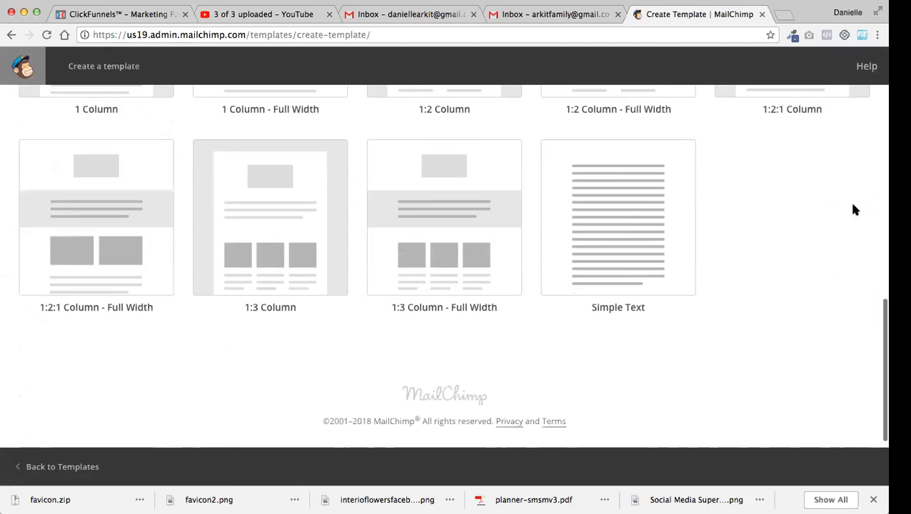
scroll(854, 210, "up", 8)
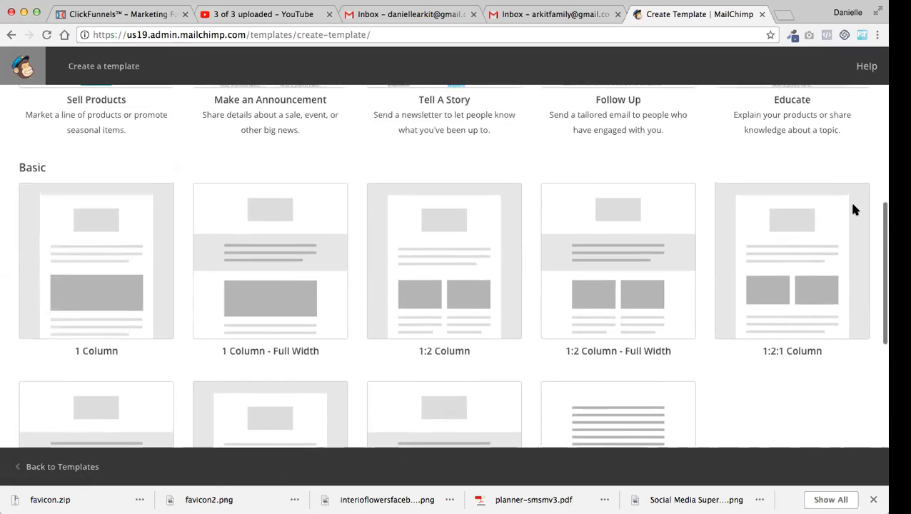
scroll(854, 208, "up", 8)
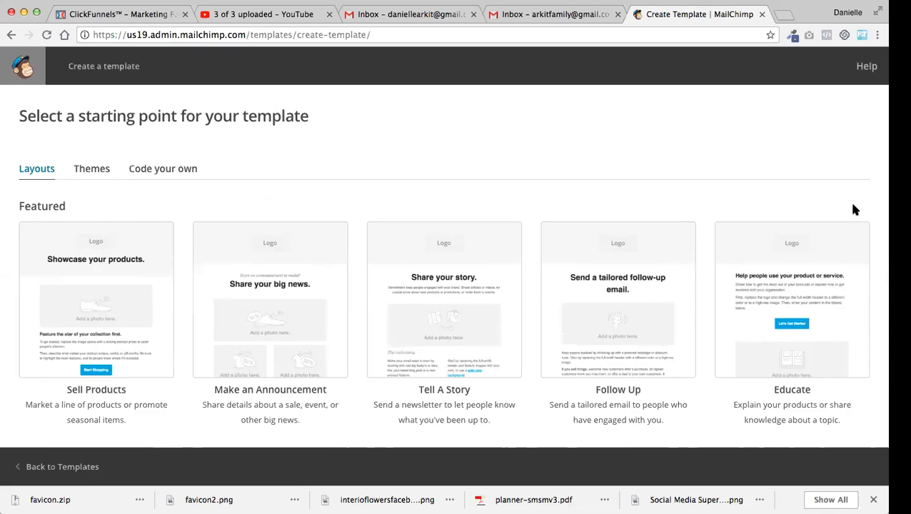
left_click(100, 170)
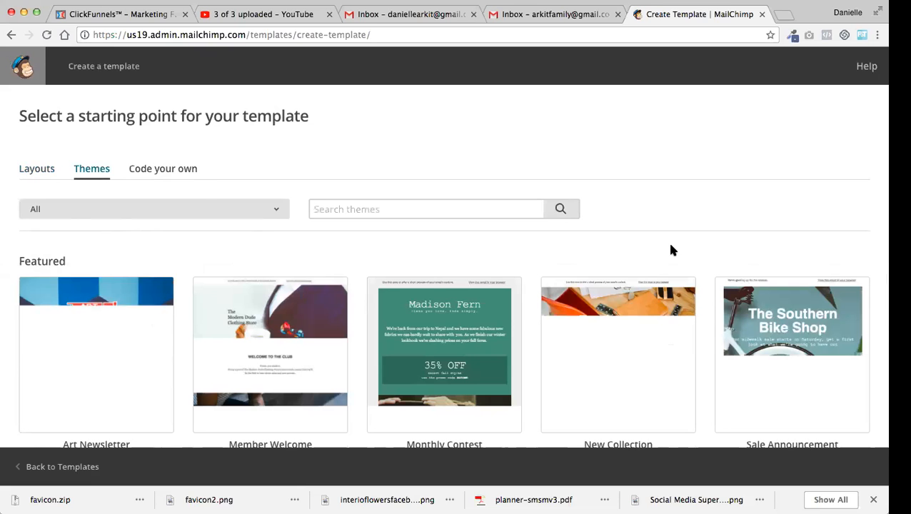
scroll(803, 236, "down", 4)
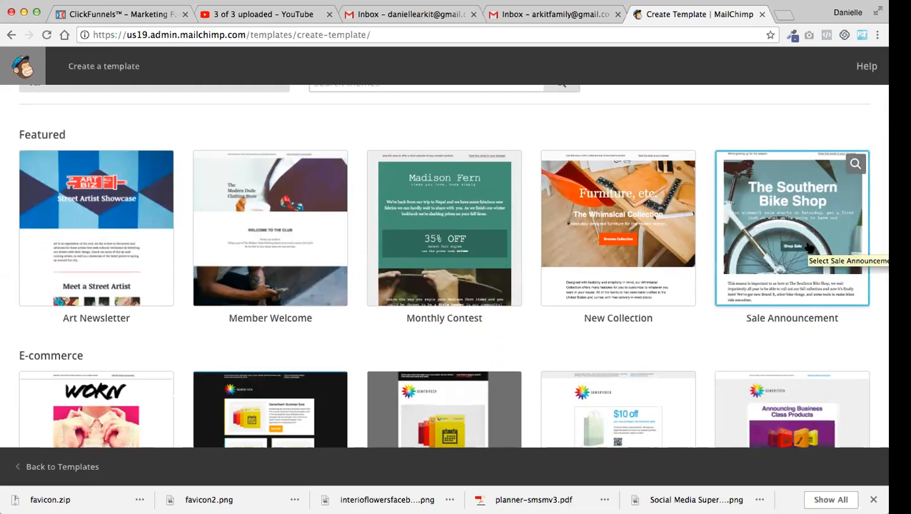
Start a new template from the New Collection theme in the E-commerce group
scroll(809, 248, "down", 2)
scroll(809, 247, "down", 6)
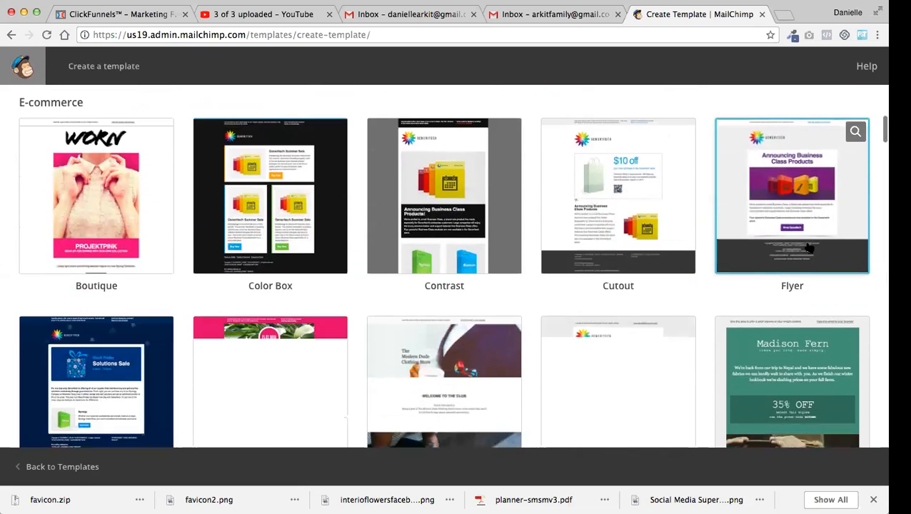
scroll(809, 247, "down", 6)
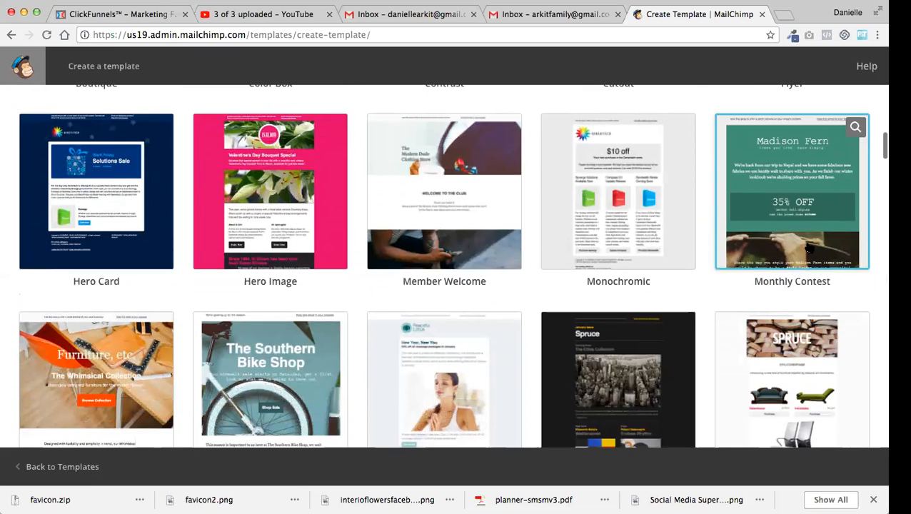
scroll(809, 248, "down", 2)
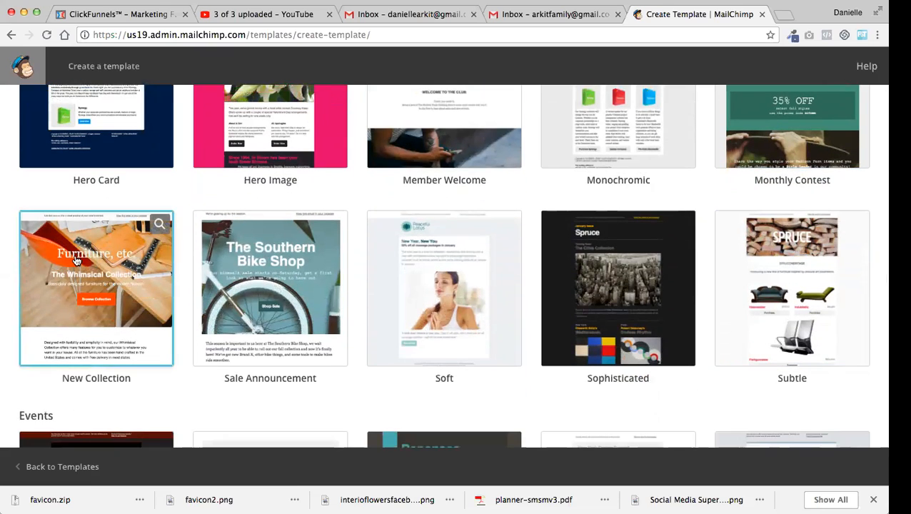
left_click(106, 264)
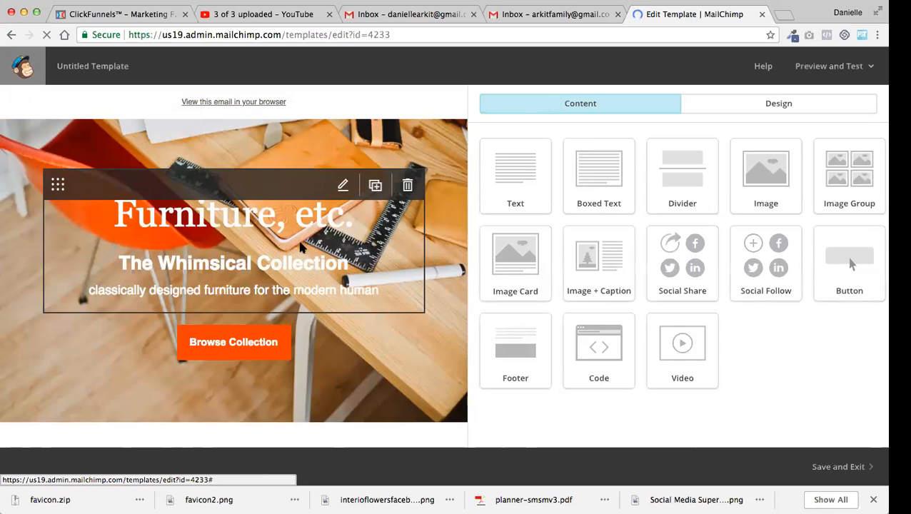
Replace all the header text over the hero image with MONTHLY NEWSLETTER
left_click(343, 186)
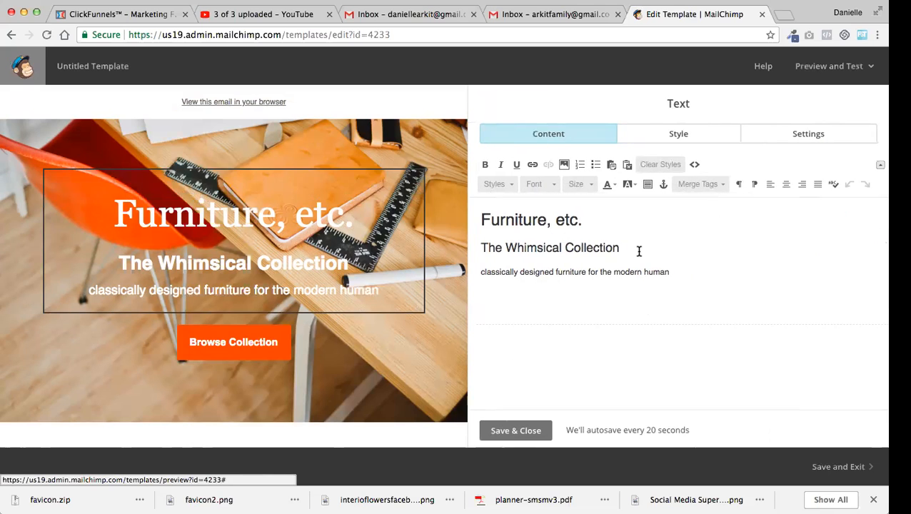
left_click(582, 220)
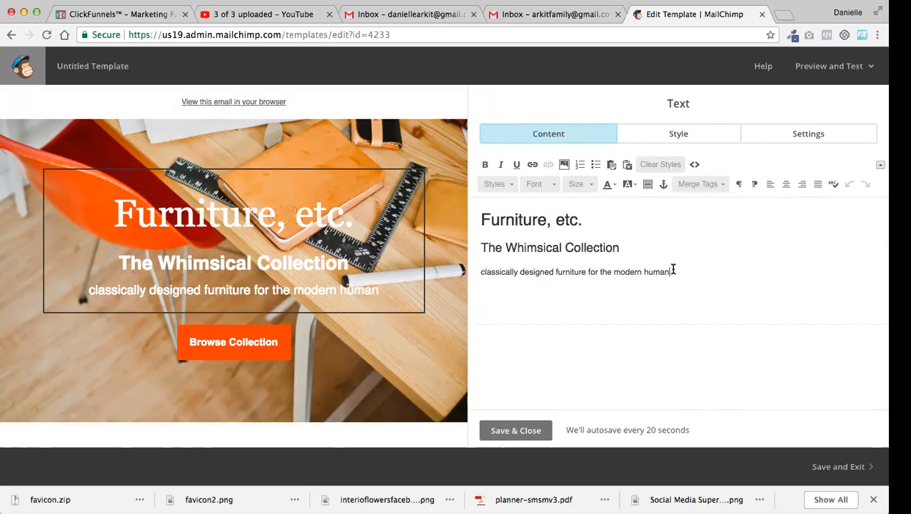
left_click_drag(671, 269, 523, 206)
type("MONT")
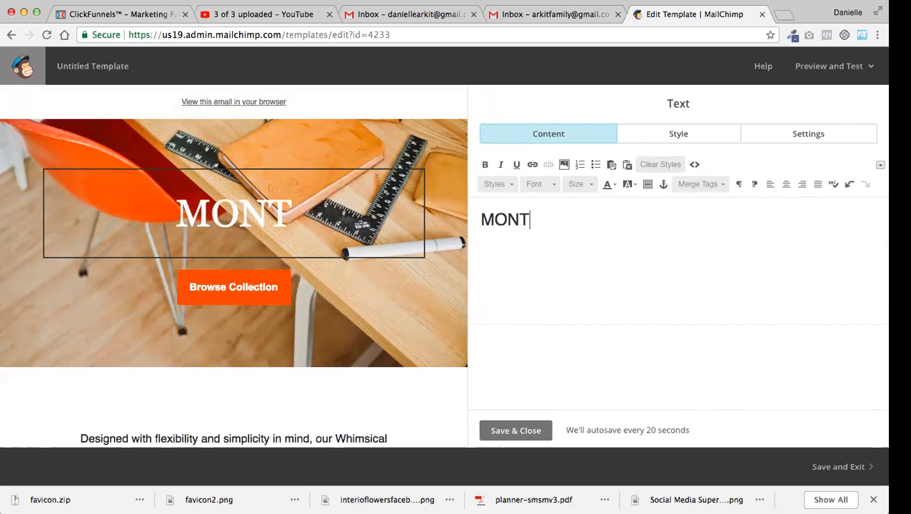
type("HLY NEWSLETTER")
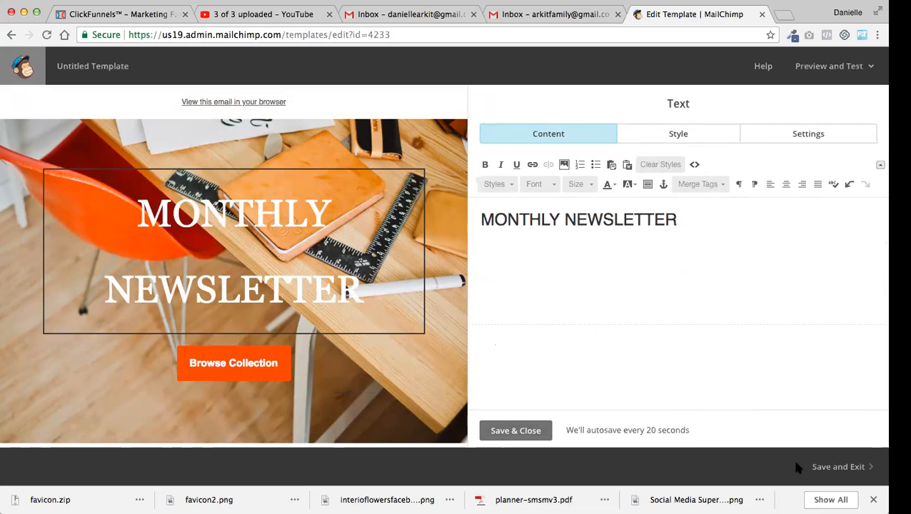
Save and exit the template under the name MONTHLY NEWSLETTER TEMPLATE
left_click(841, 468)
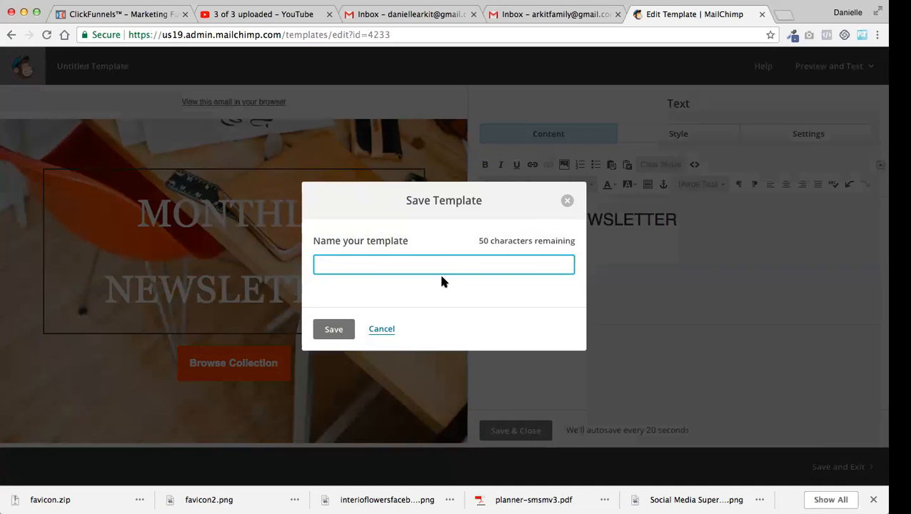
type("MONTHL")
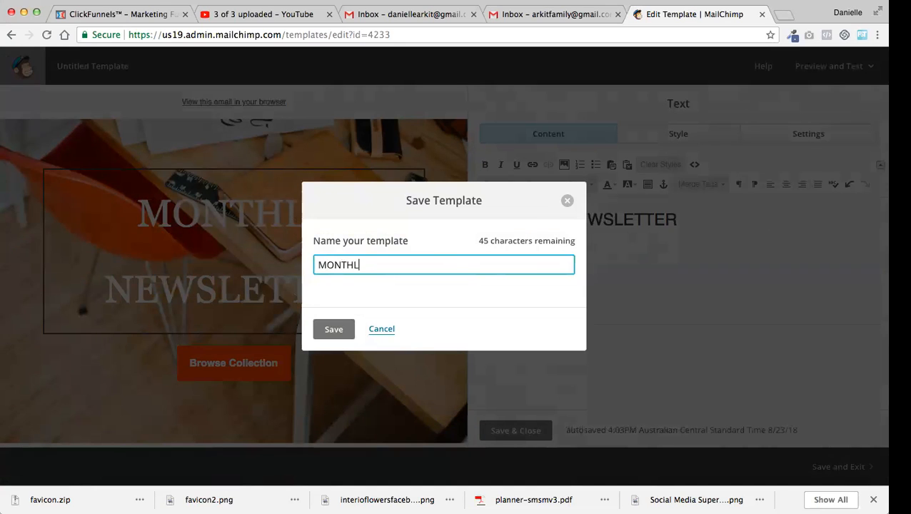
type("Y NEWSLETTER TEMPLATE")
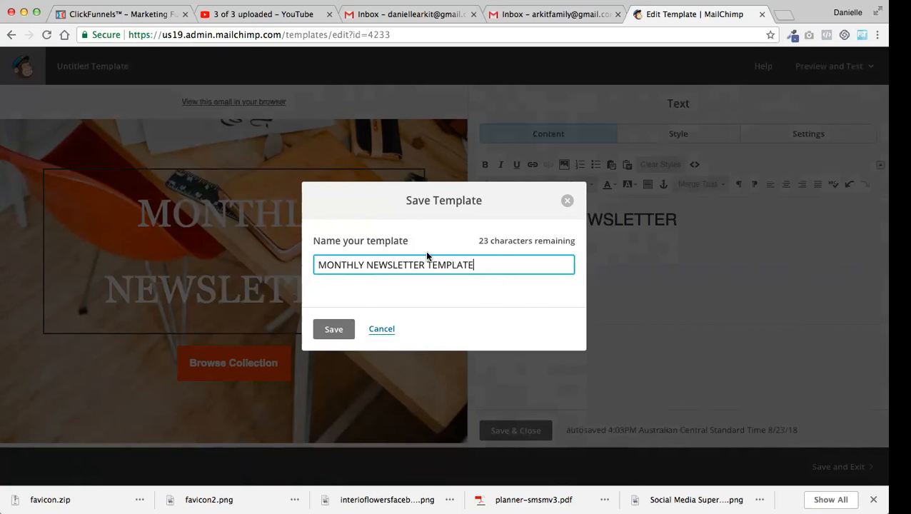
left_click(336, 332)
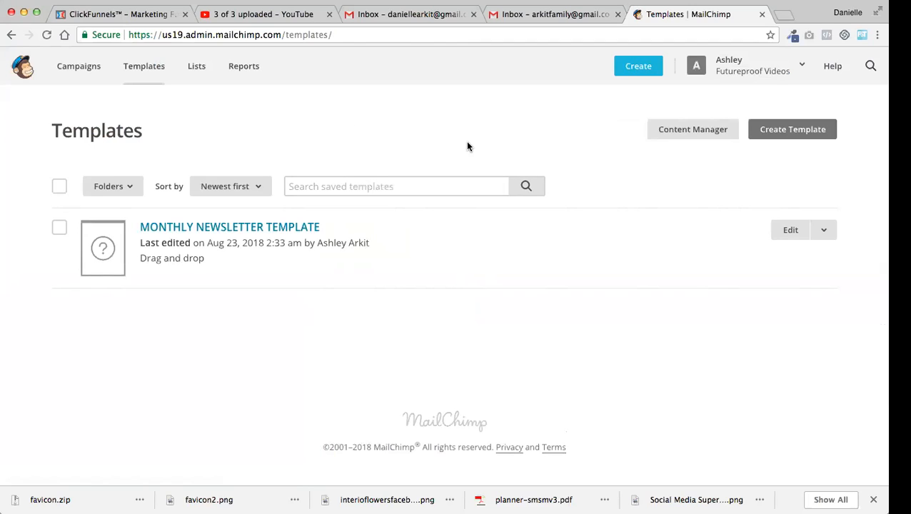
Go to the campaigns overview and open the regular email option for a new campaign
left_click(92, 72)
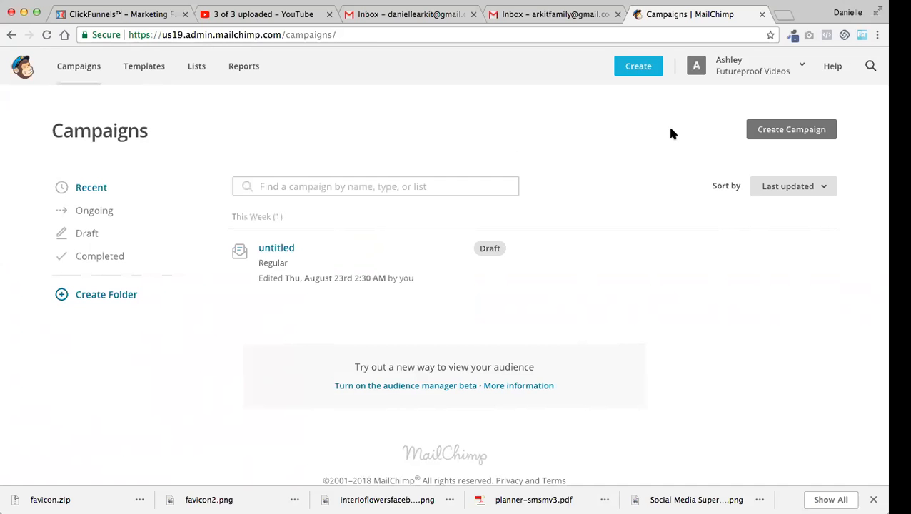
left_click(781, 131)
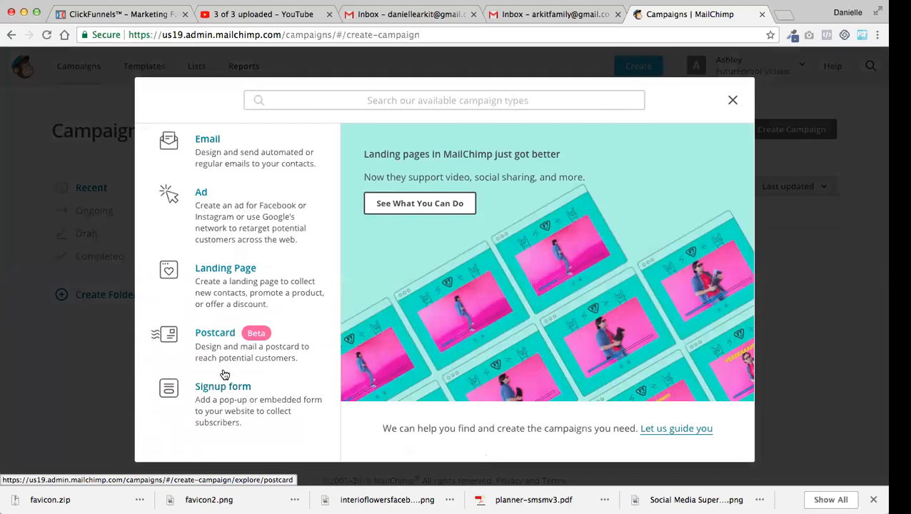
left_click(212, 143)
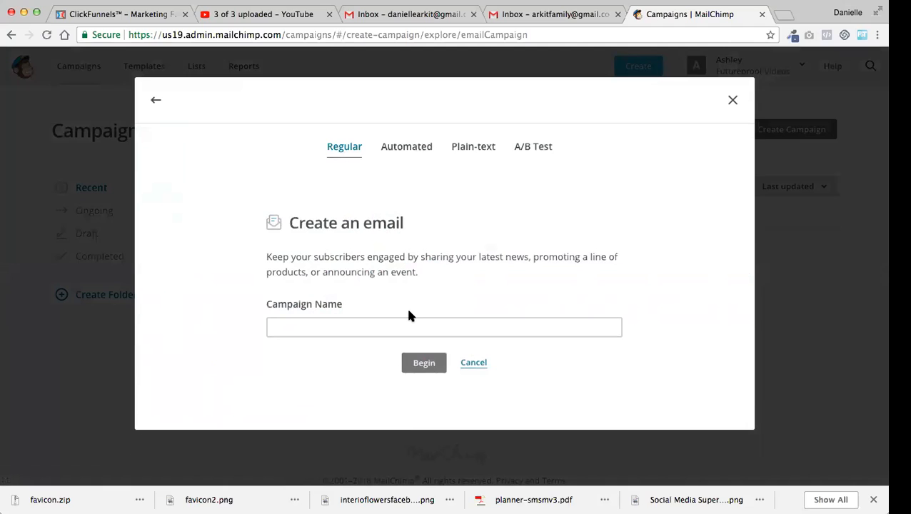
left_click(394, 326)
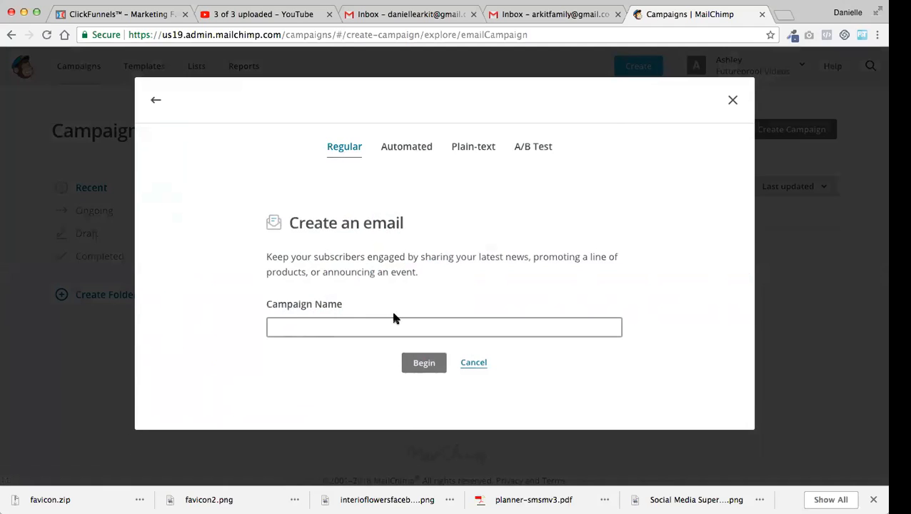
Review the automated email types for subscriber activity, e-commerce, date-based and API triggers
left_click(413, 154)
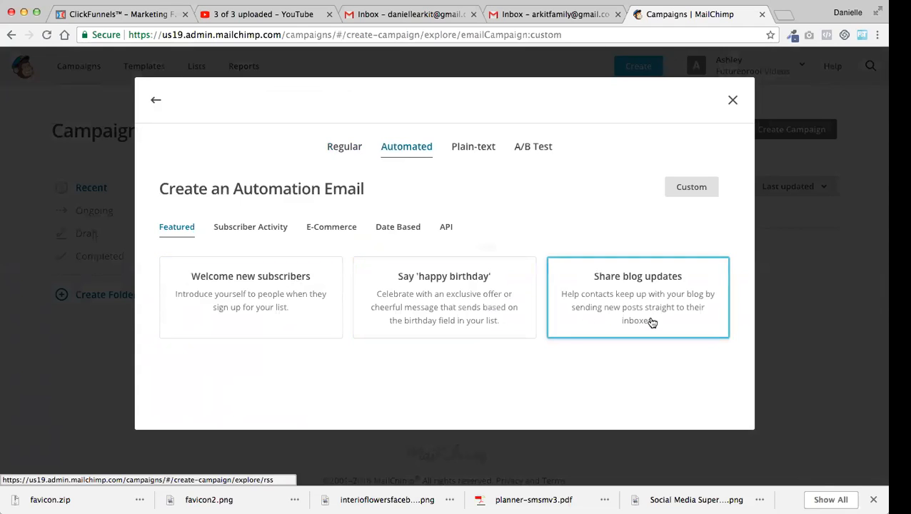
left_click(255, 227)
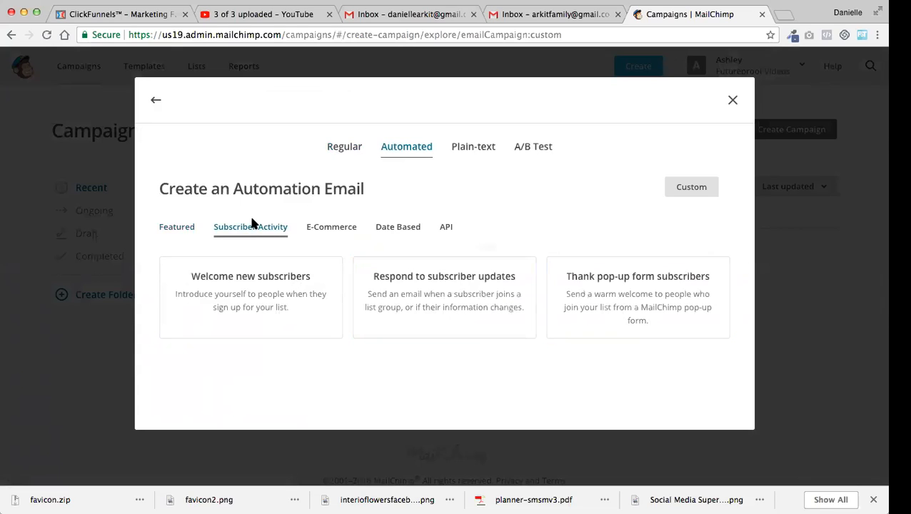
left_click(336, 227)
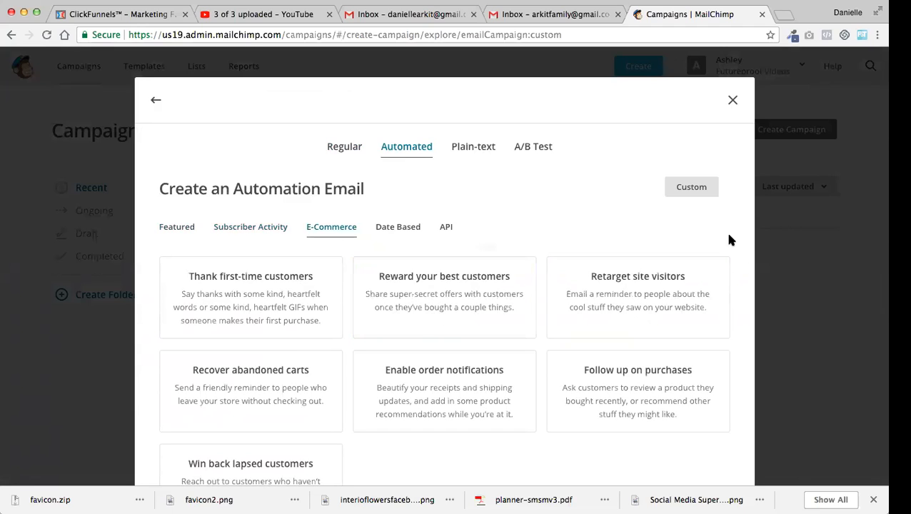
left_click(378, 228)
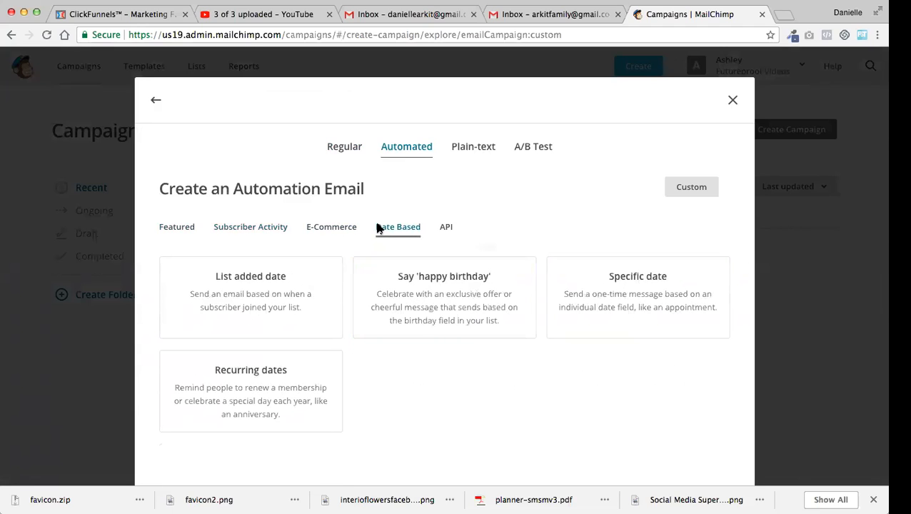
left_click(445, 227)
left_click(402, 235)
Check the plain-text and A/B test email options, and close campaign creation without starting one
left_click(486, 148)
left_click(547, 147)
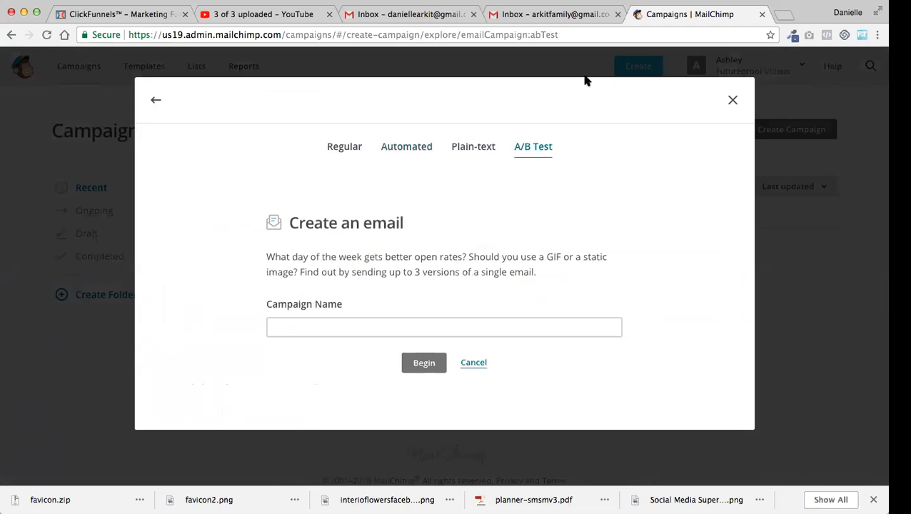
left_click(733, 100)
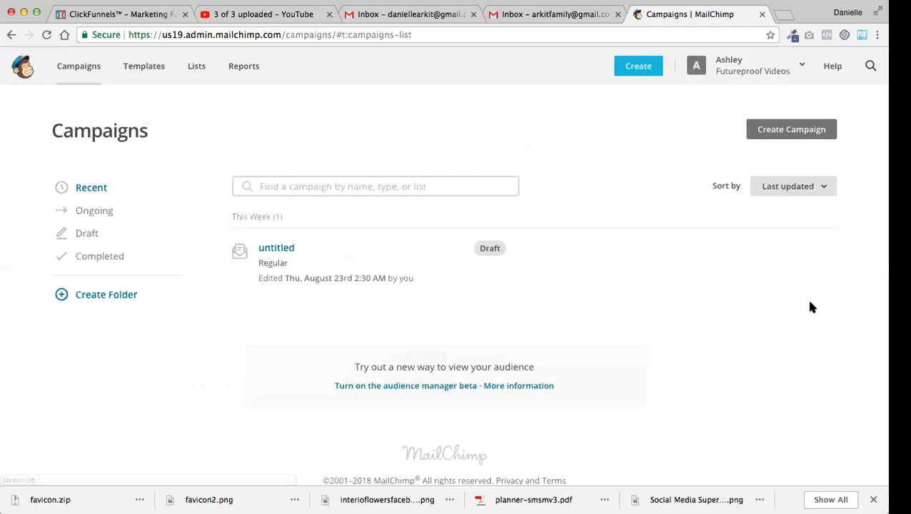